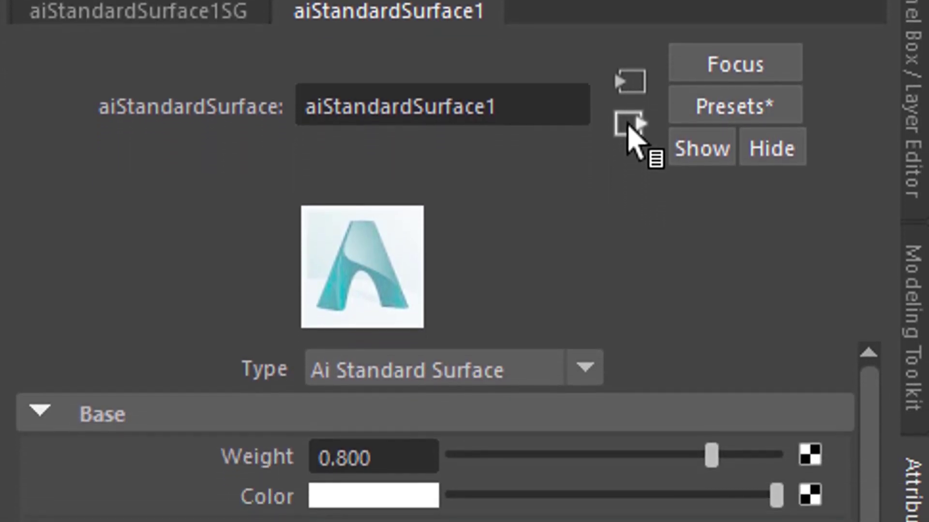
# Connect a Ramp texture to the Displacement material slot of the plane's aiStandardSurface1 shading group
pyautogui.click(628, 234)
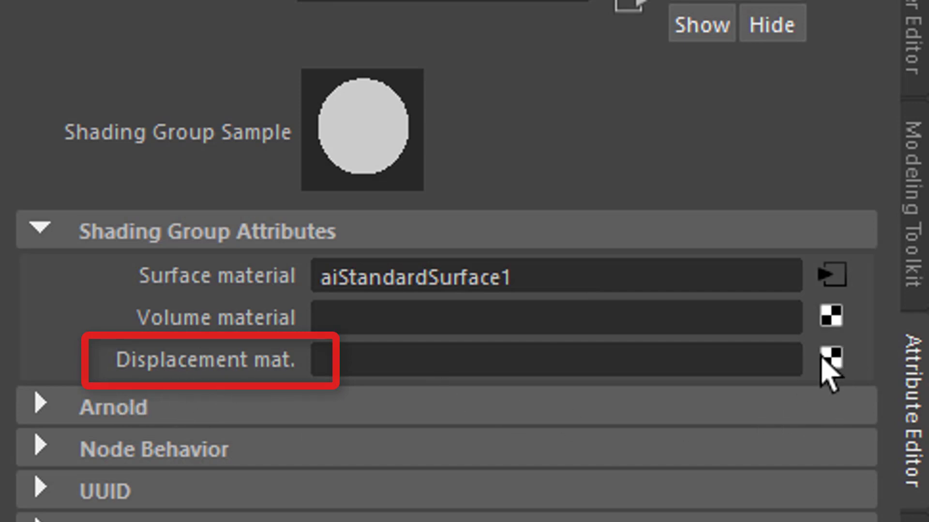
pyautogui.click(829, 359)
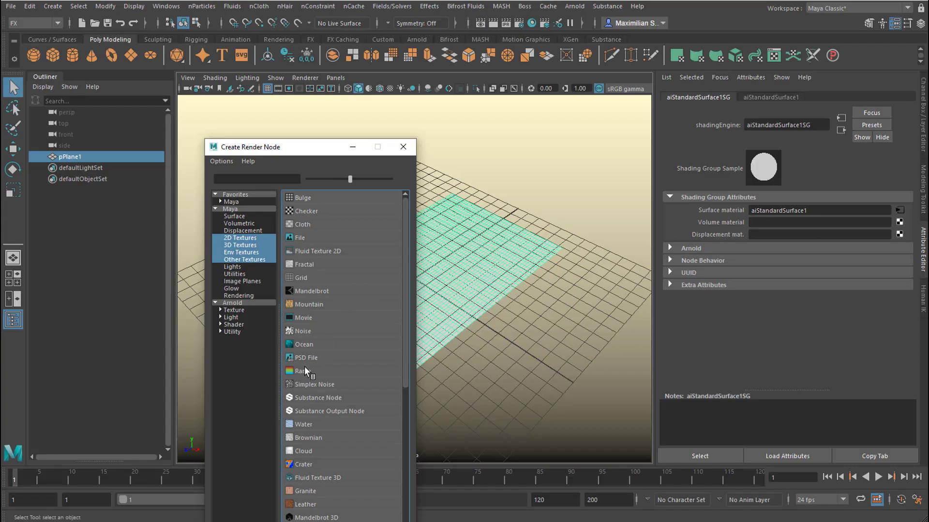
pyautogui.click(308, 371)
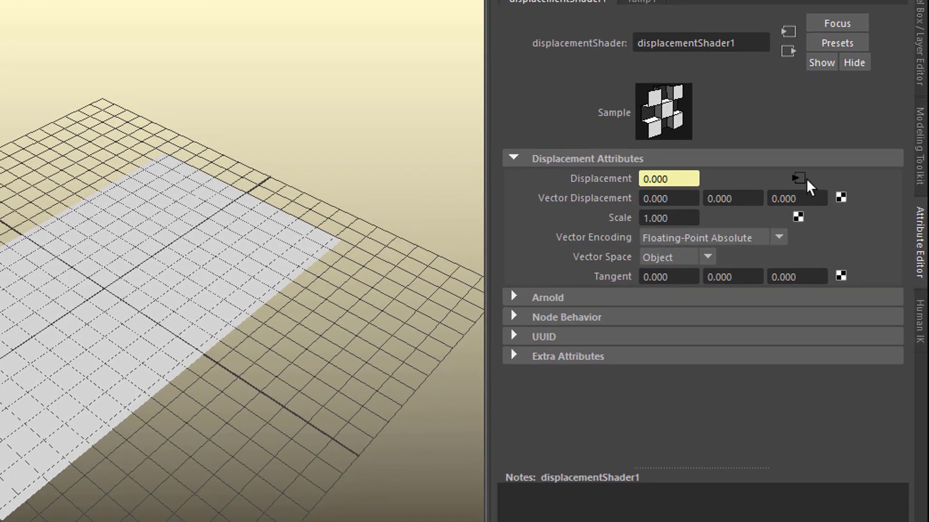
# Make the displacement ramp a Circular Ramp with None interpolation and move its white stop to about position 0.309
pyautogui.click(799, 178)
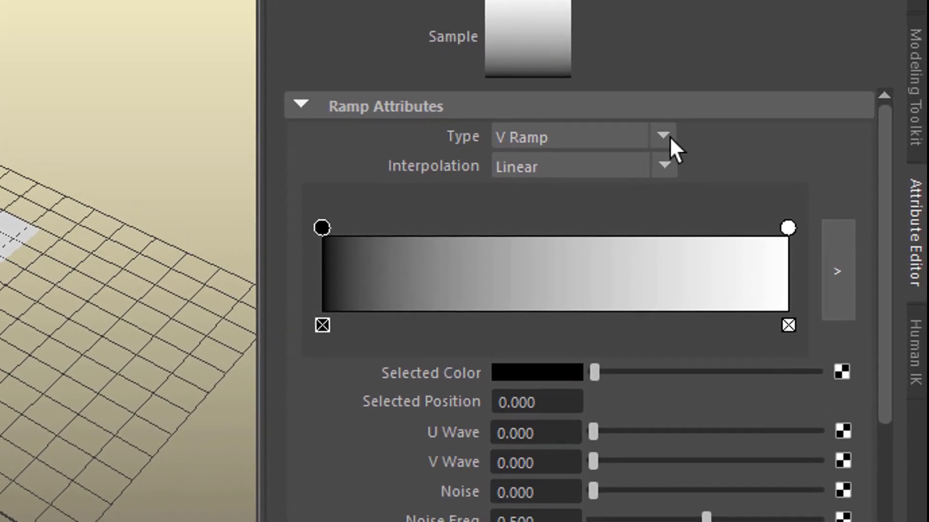
pyautogui.click(685, 147)
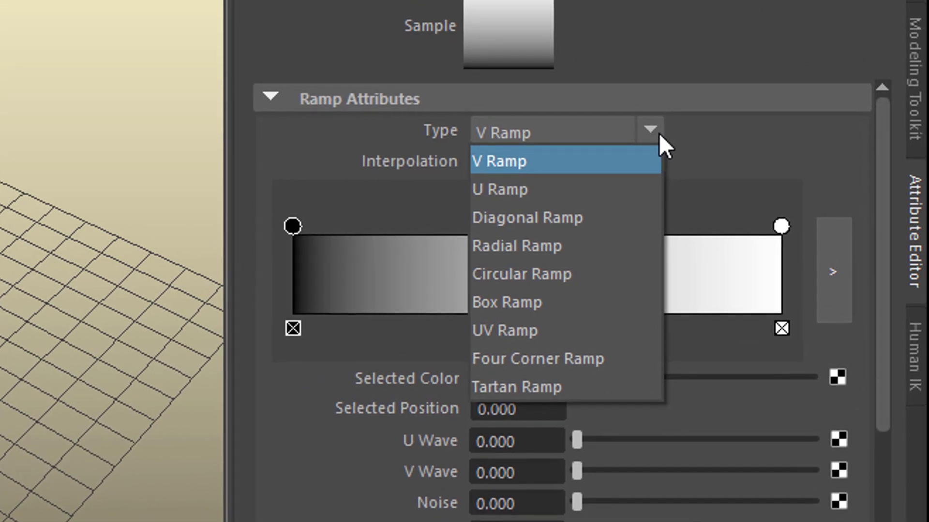
pyautogui.click(578, 270)
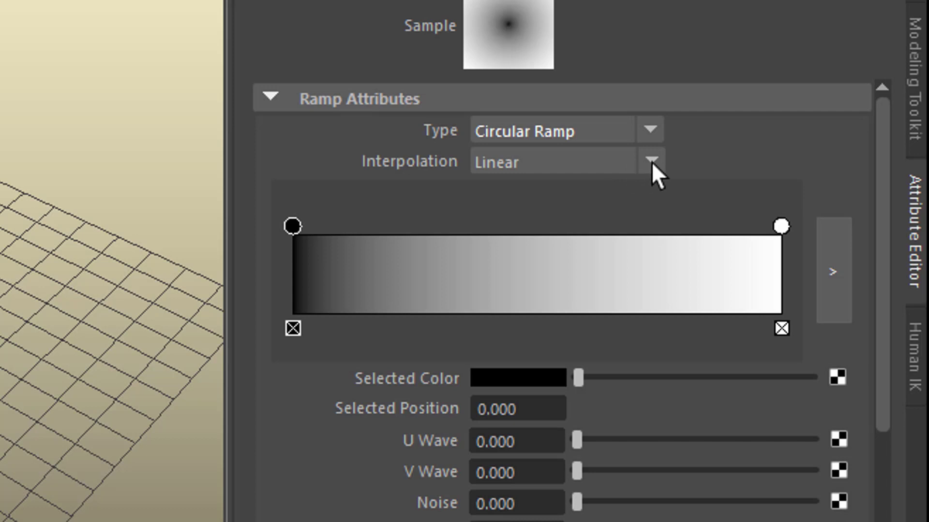
pyautogui.click(653, 162)
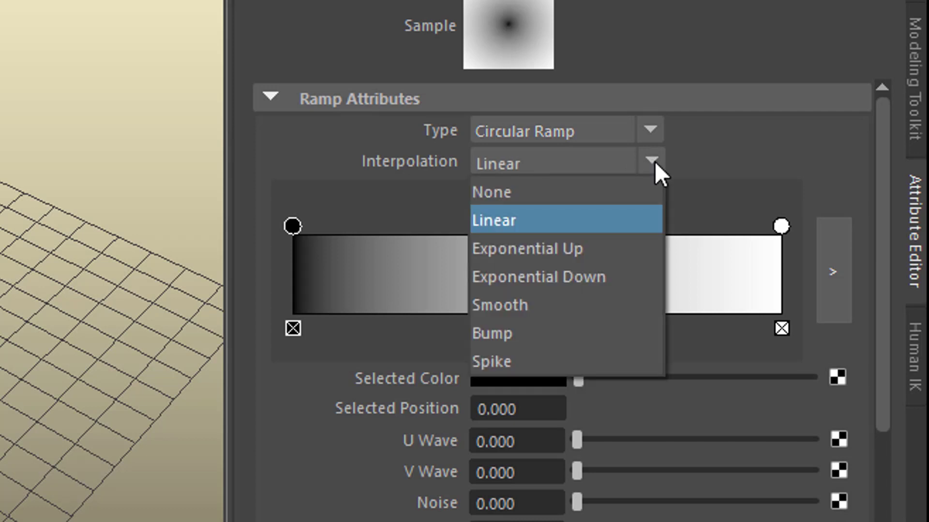
pyautogui.click(573, 197)
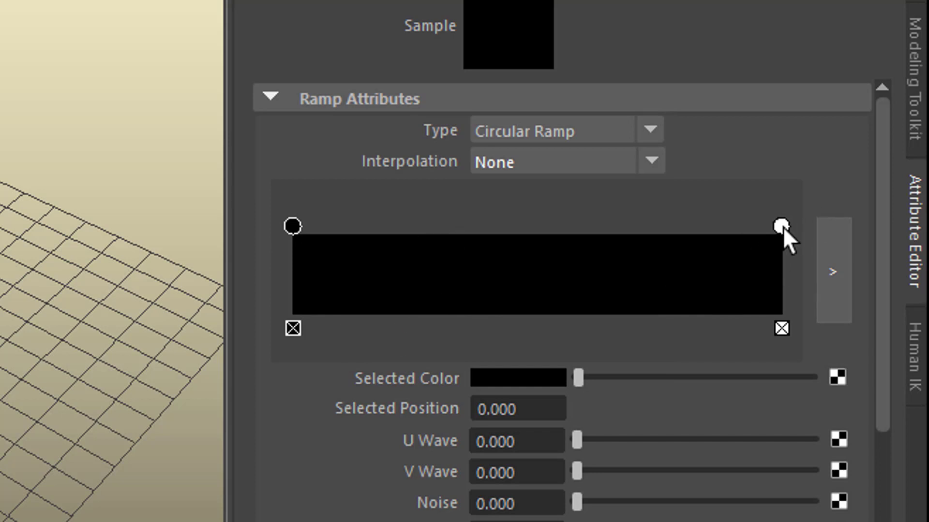
pyautogui.moveTo(782, 227); pyautogui.dragTo(450, 300)
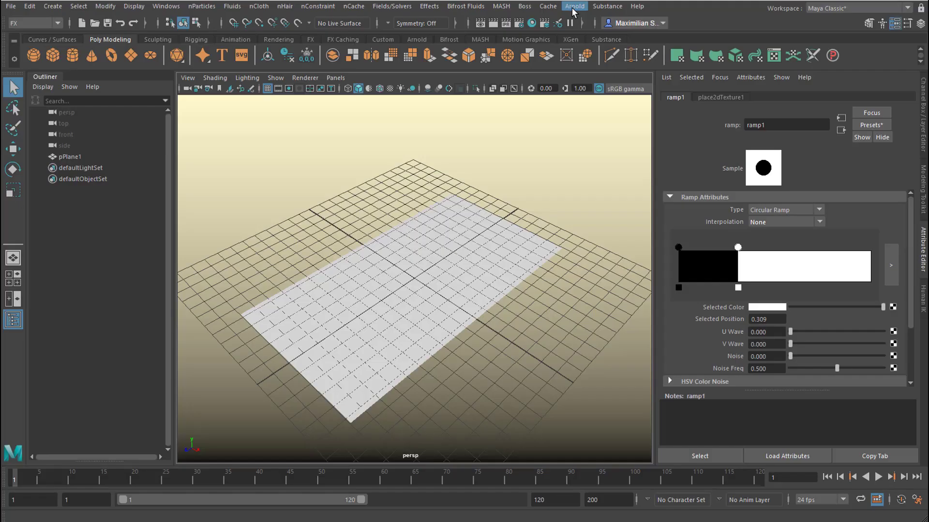
# Add an Arnold skydome light to the scene
pyautogui.click(575, 5)
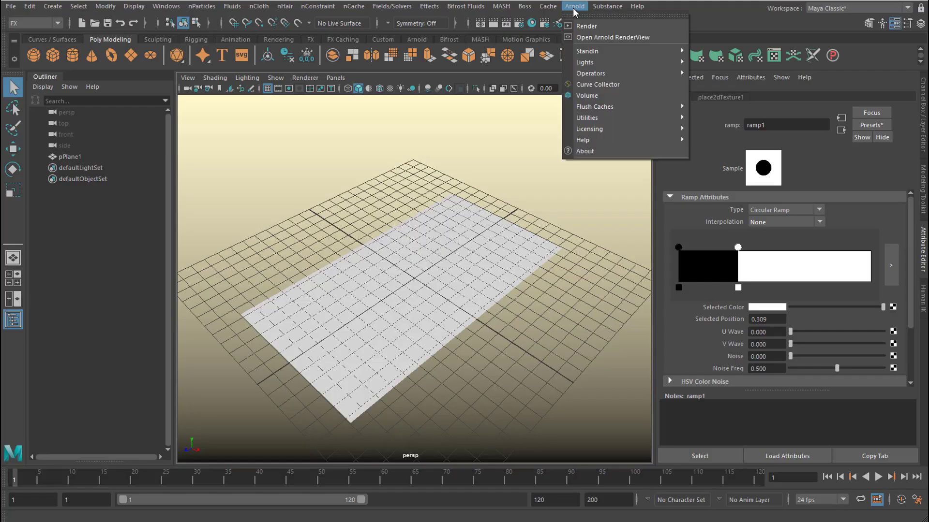
pyautogui.moveTo(597, 62)
pyautogui.click(719, 82)
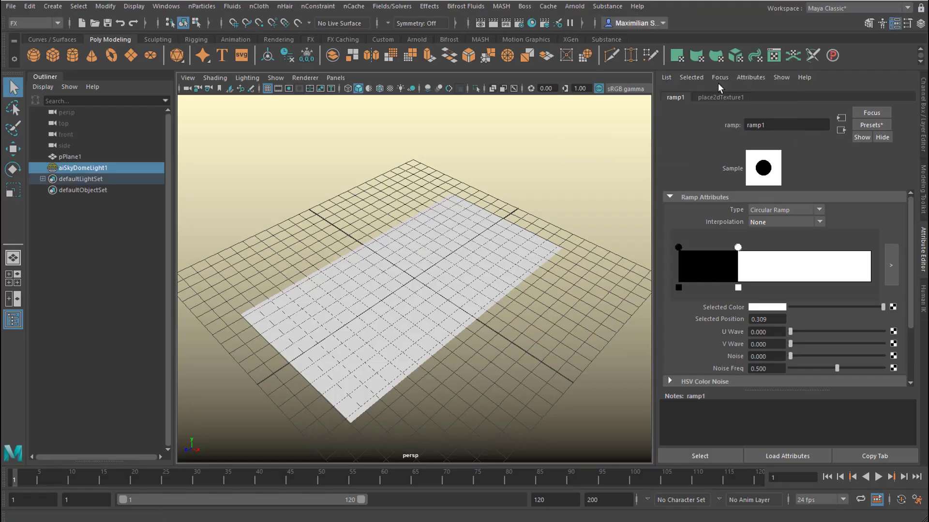
# Preview the displaced plane with an Arnold render, and switch the perspective viewport's renderer to Arnold
pyautogui.click(574, 6)
pyautogui.click(577, 22)
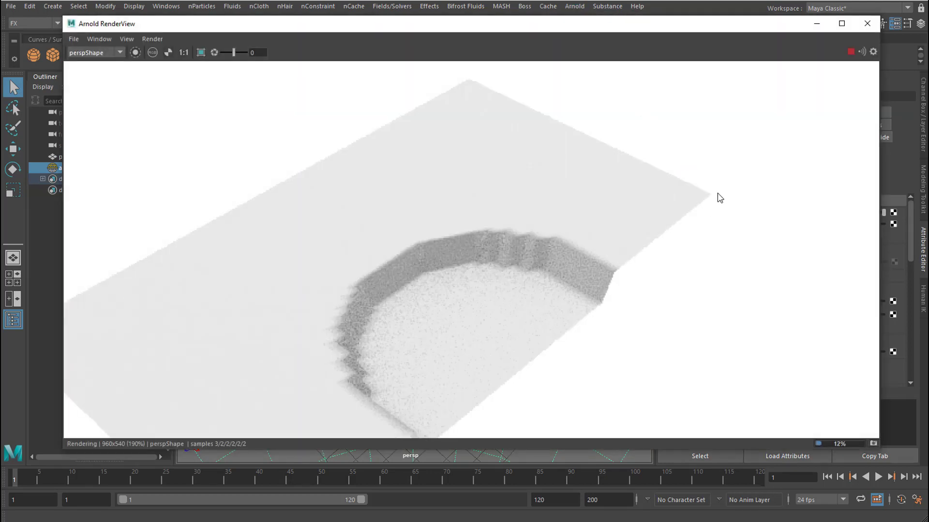
pyautogui.moveTo(752, 27); pyautogui.dragTo(508, 127)
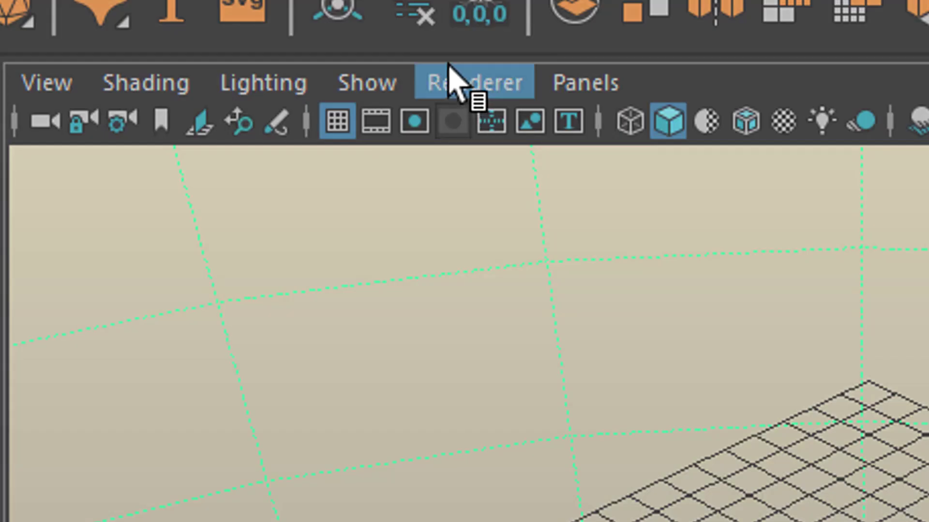
pyautogui.click(302, 78)
pyautogui.click(537, 197)
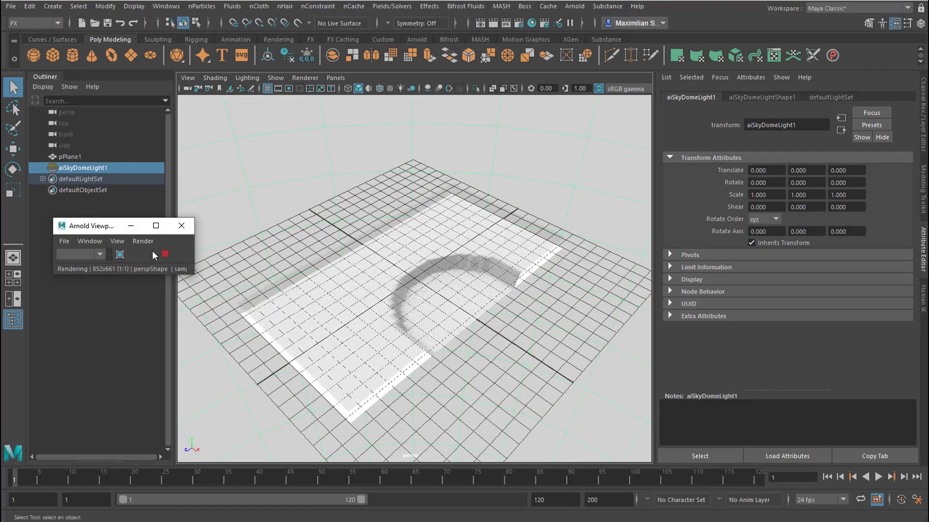
# Return to the ramp in the plane's displacement material and move its white stop to about position 0.225
pyautogui.rightClick(459, 222)
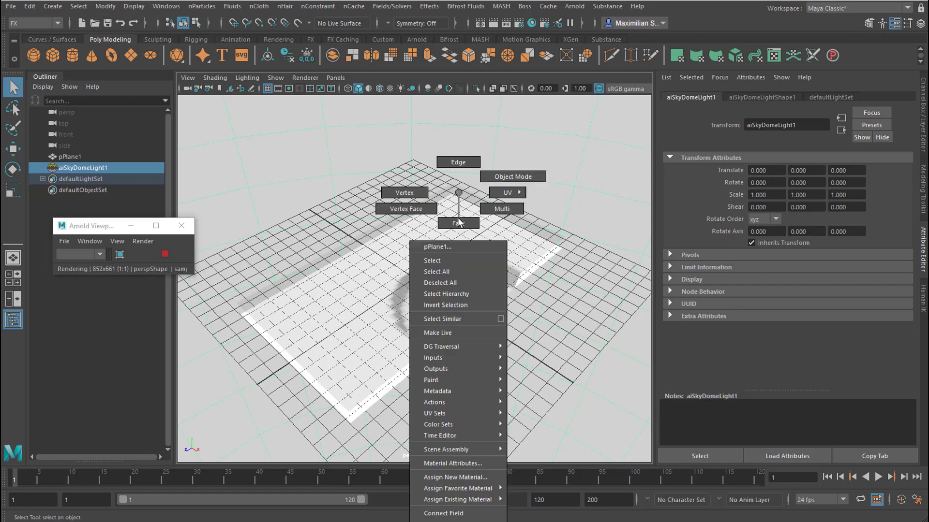
pyautogui.click(468, 463)
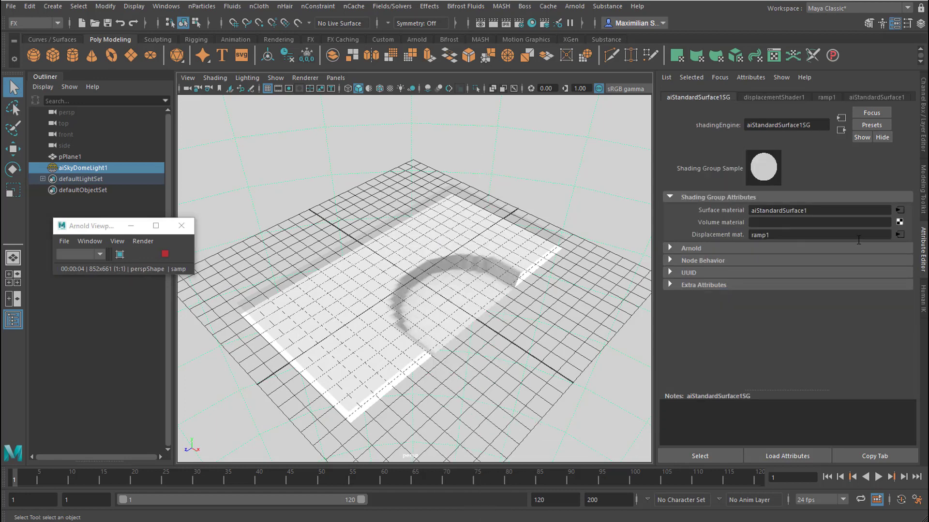
pyautogui.click(899, 234)
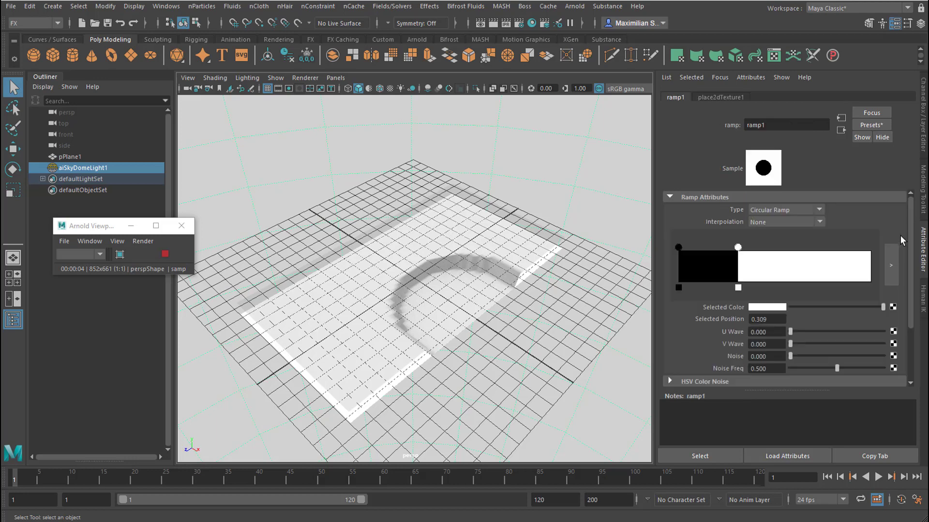
pyautogui.moveTo(739, 251)
pyautogui.mouseDown()
pyautogui.moveTo(772, 250)
pyautogui.moveTo(706, 249)
pyautogui.moveTo(722, 250)
pyautogui.mouseUp()
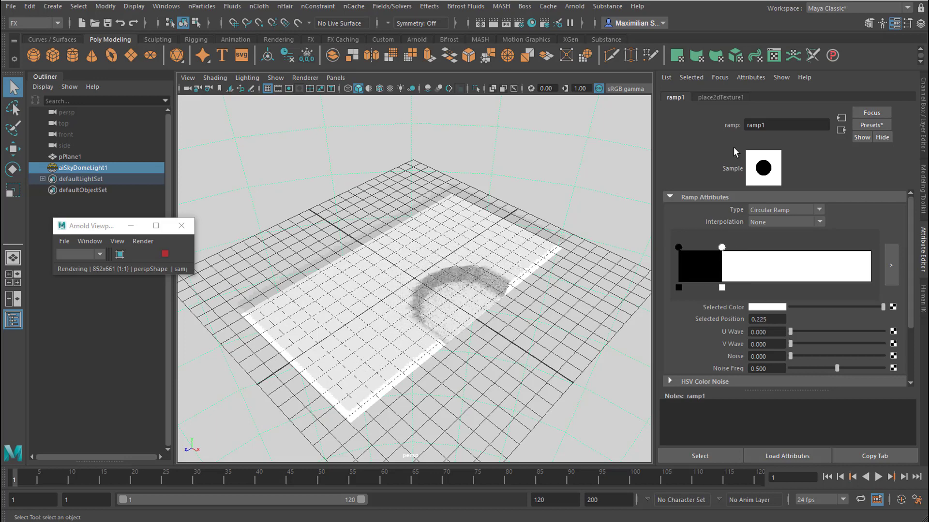
# Set the first Translate Frame value of the ramp's 2D texture placement to 0.8
pyautogui.click(724, 98)
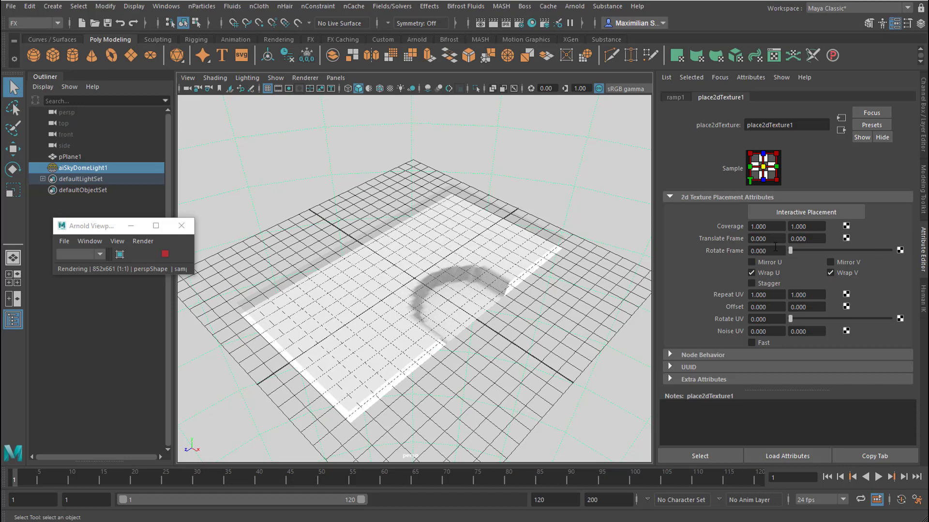
pyautogui.keyDown('ctrl'); pyautogui.moveTo(769, 239); pyautogui.dragTo(770, 238); pyautogui.keyUp('ctrl')
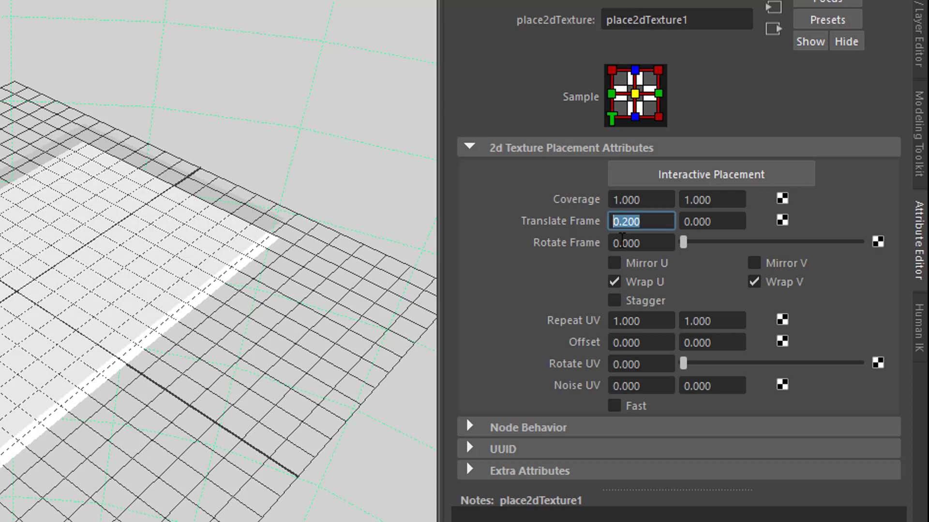
pyautogui.write('8')
pyautogui.press('Return')
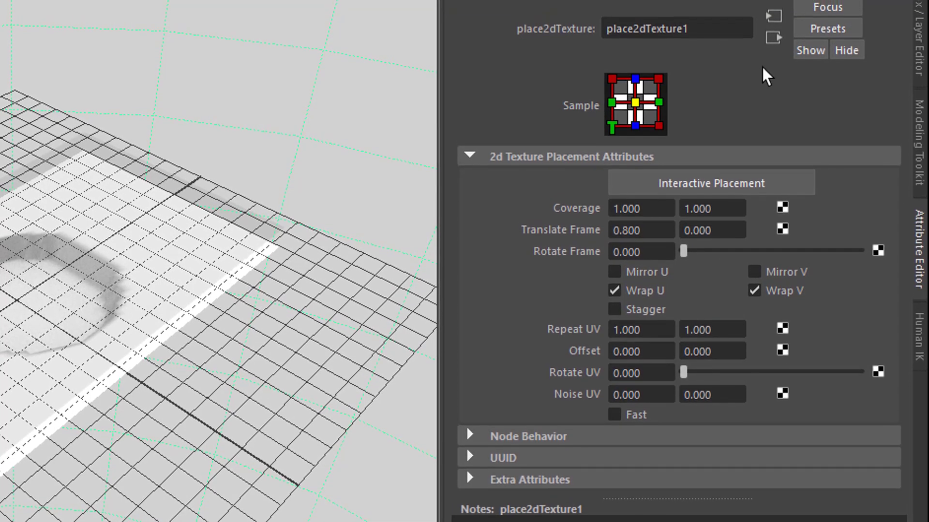
# Go up to the displacement shader fed by the ramp and set its Scale to 0.3
pyautogui.click(774, 44)
pyautogui.click(774, 45)
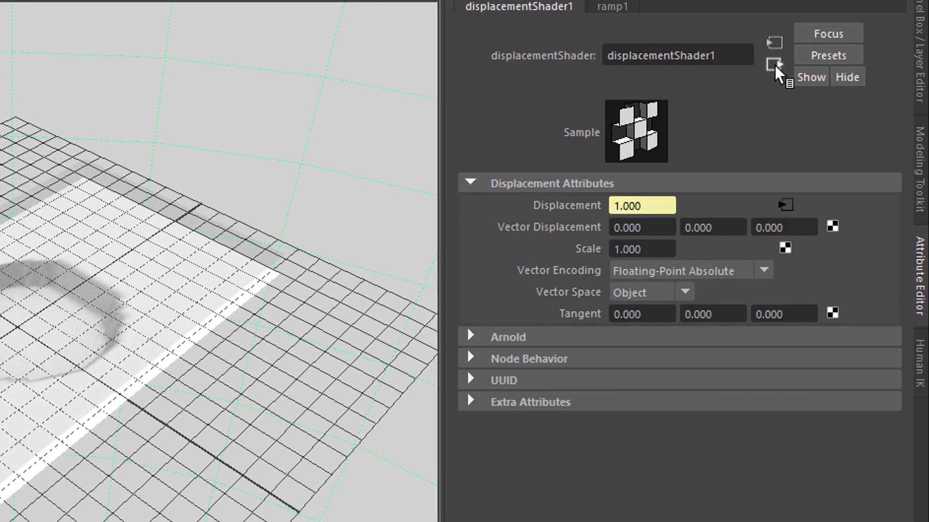
pyautogui.moveTo(659, 255); pyautogui.dragTo(527, 247)
pyautogui.keyDown('alt'); pyautogui.moveTo(58, 408); pyautogui.dragTo(228, 400); pyautogui.keyUp('alt')
pyautogui.click(667, 273)
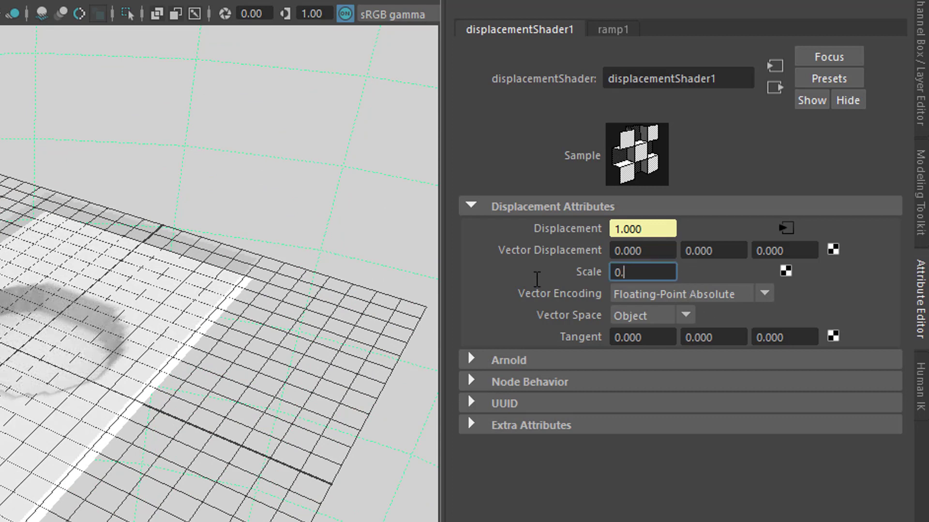
pyautogui.press('Return')
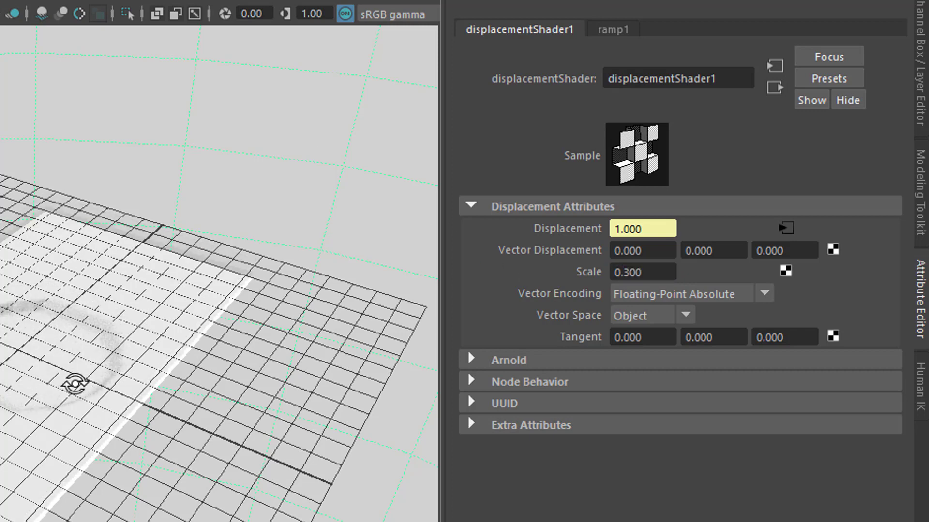
pyautogui.keyDown('alt'); pyautogui.moveTo(73, 386); pyautogui.dragTo(73, 373); pyautogui.keyUp('alt')
# Set the displacement shader's Scale to 3 and check the depth of the hole from a lower angle
pyautogui.click(662, 274)
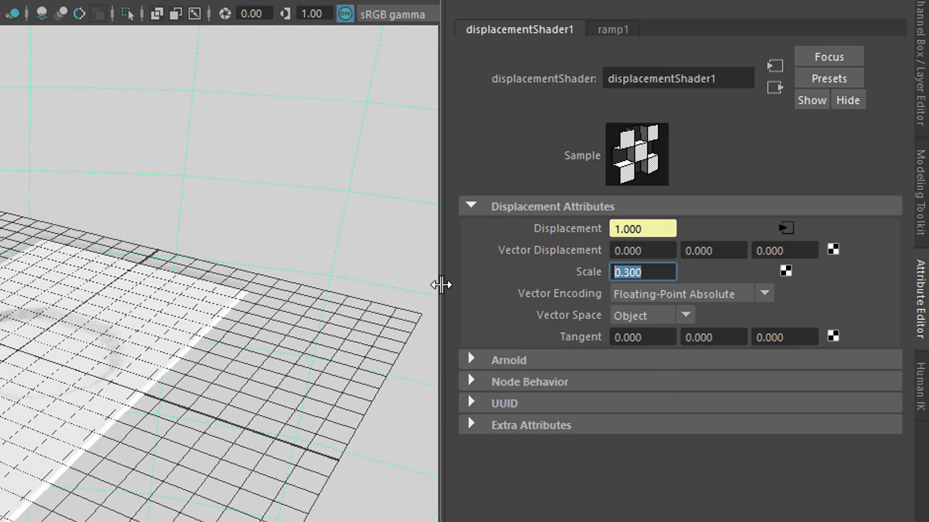
pyautogui.write('3')
pyautogui.press('Return')
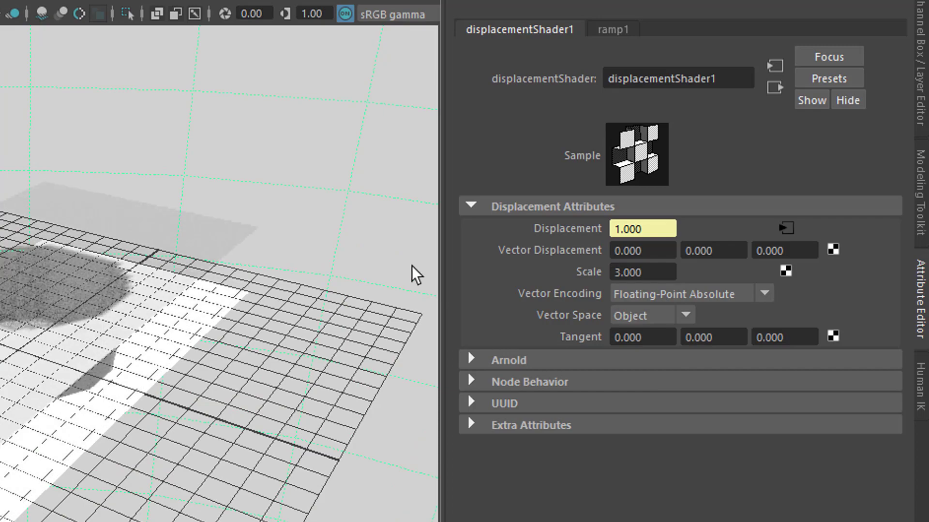
pyautogui.keyDown('alt'); pyautogui.moveTo(162, 456); pyautogui.dragTo(136, 372); pyautogui.keyUp('alt')
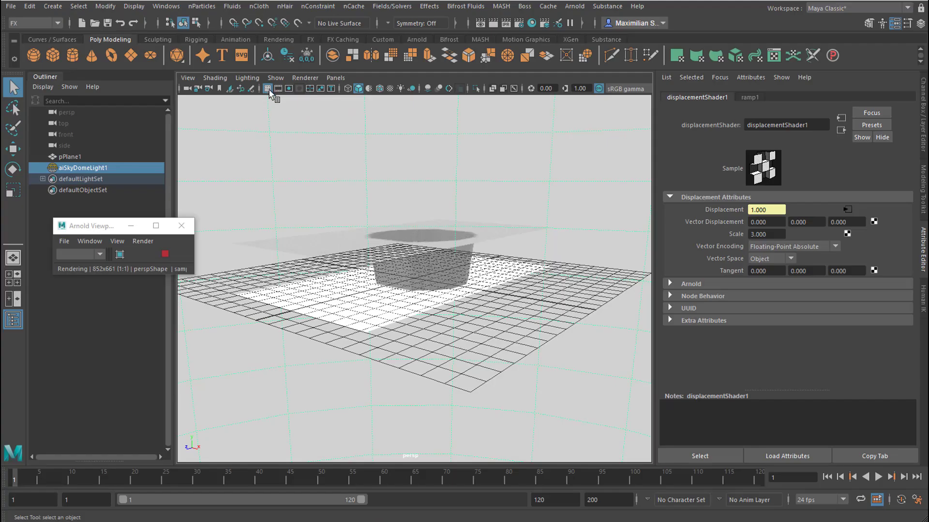
# Hide the grid and the lights in the perspective viewport
pyautogui.click(267, 89)
pyautogui.keyDown('alt'); pyautogui.moveTo(504, 333); pyautogui.dragTo(489, 353); pyautogui.keyUp('alt')
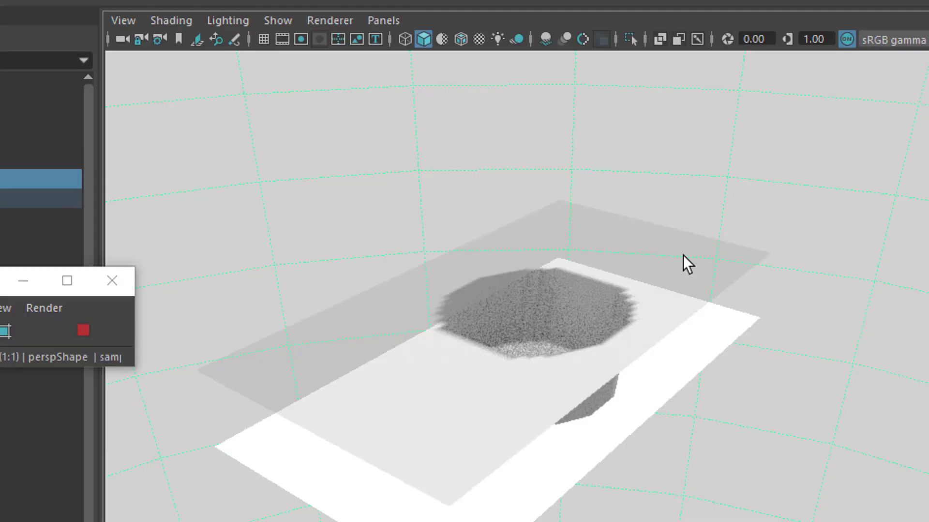
pyautogui.click(282, 23)
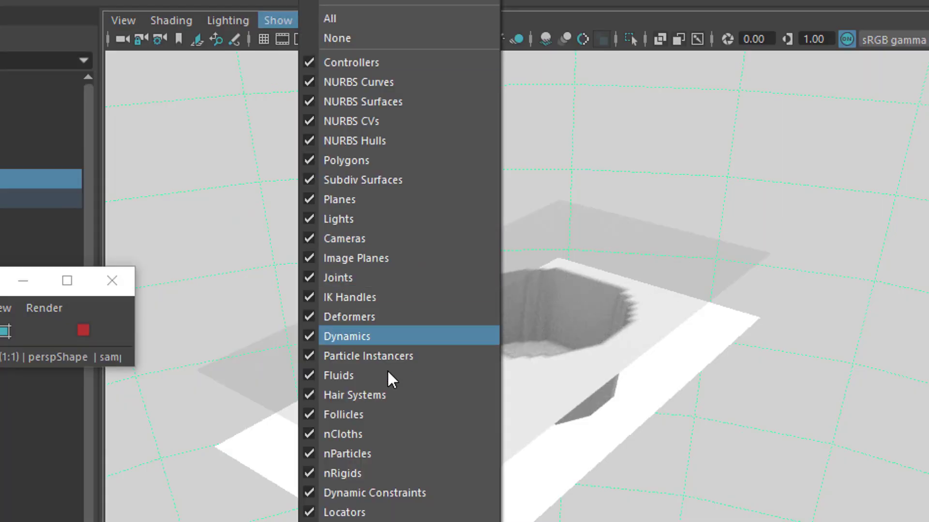
pyautogui.click(364, 222)
pyautogui.moveTo(692, 404)
pyautogui.keyDown('alt'); pyautogui.mouseDown()
pyautogui.moveTo(677, 432)
pyautogui.moveTo(682, 445)
pyautogui.moveTo(703, 411)
pyautogui.mouseUp(); pyautogui.keyUp('alt')
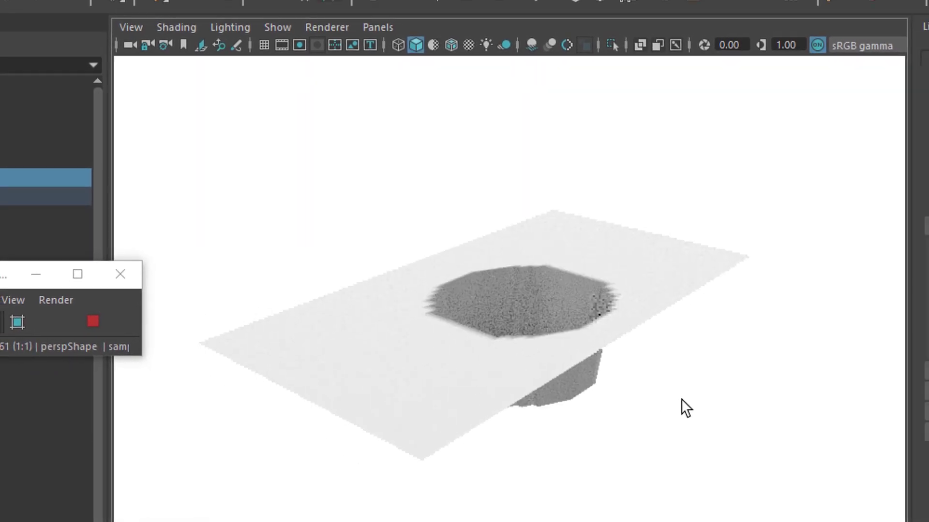
pyautogui.keyDown('alt'); pyautogui.moveTo(681, 399); pyautogui.dragTo(701, 433, button='middle'); pyautogui.keyUp('alt')
pyautogui.keyDown('alt'); pyautogui.moveTo(720, 483); pyautogui.dragTo(698, 516); pyautogui.keyUp('alt')
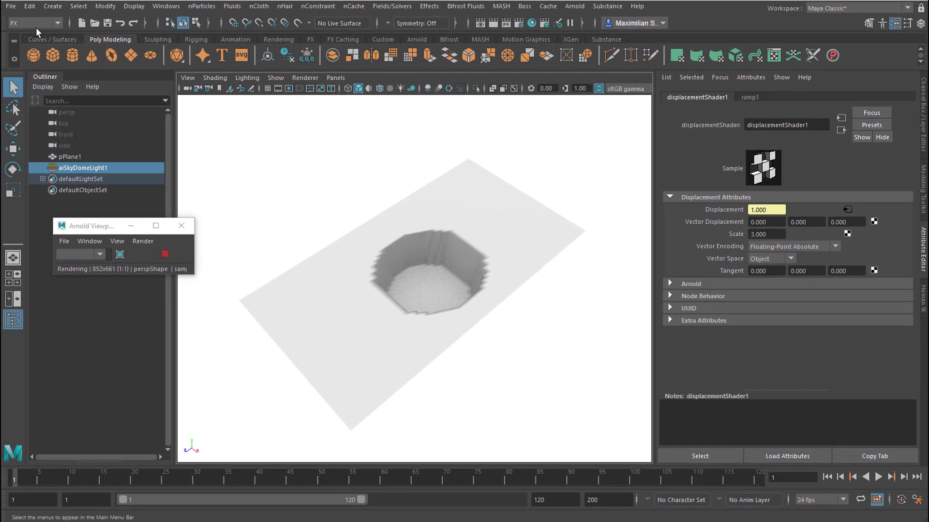
# Create an nParticle emitter and move it straight up above the displaced plane
pyautogui.click(203, 6)
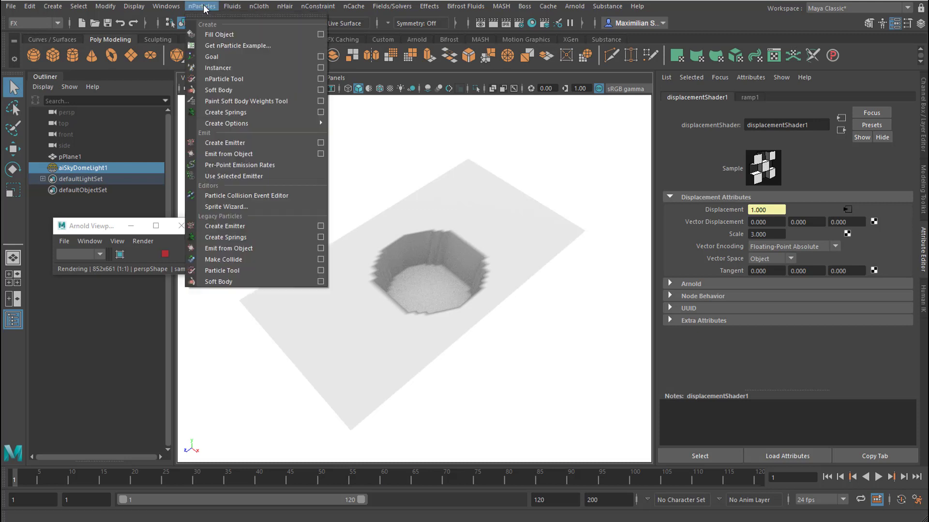
pyautogui.click(253, 143)
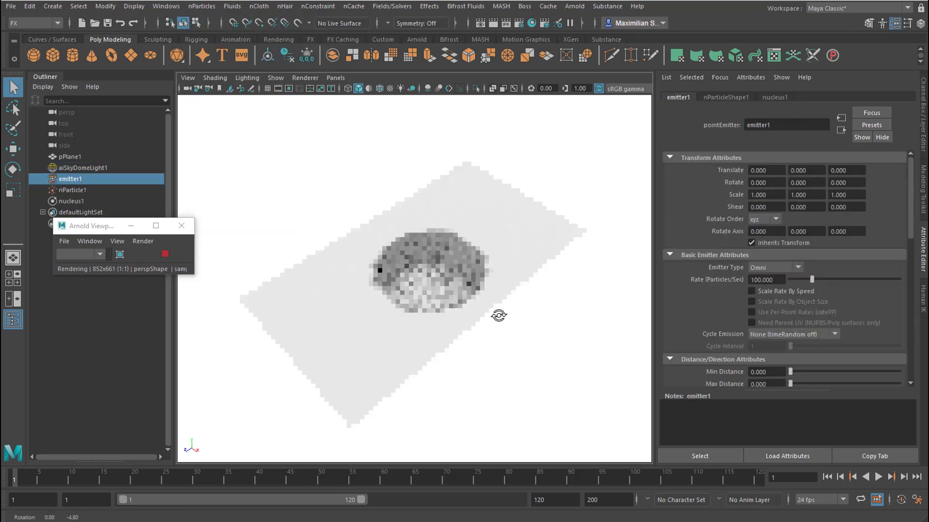
pyautogui.press('w')
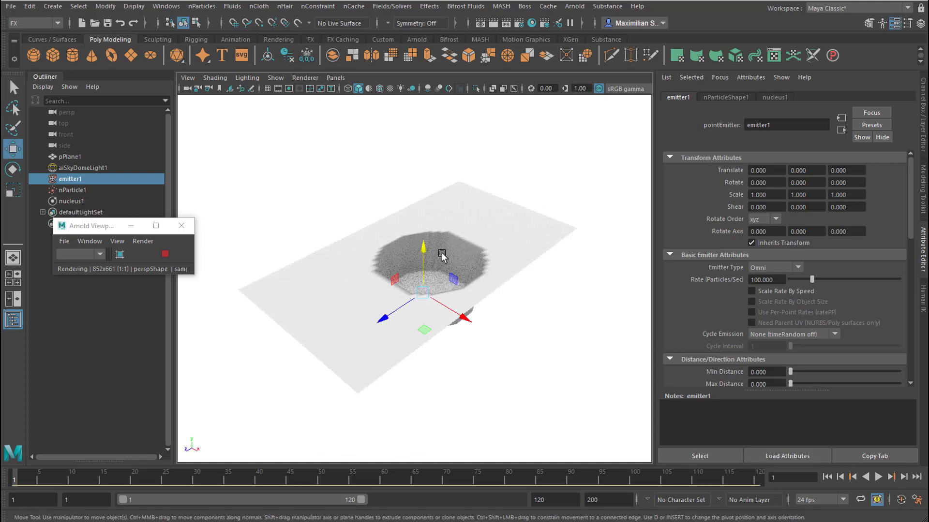
pyautogui.moveTo(423, 247); pyautogui.dragTo(429, 162)
pyautogui.keyDown('alt'); pyautogui.moveTo(510, 267); pyautogui.dragTo(556, 251); pyautogui.keyUp('alt')
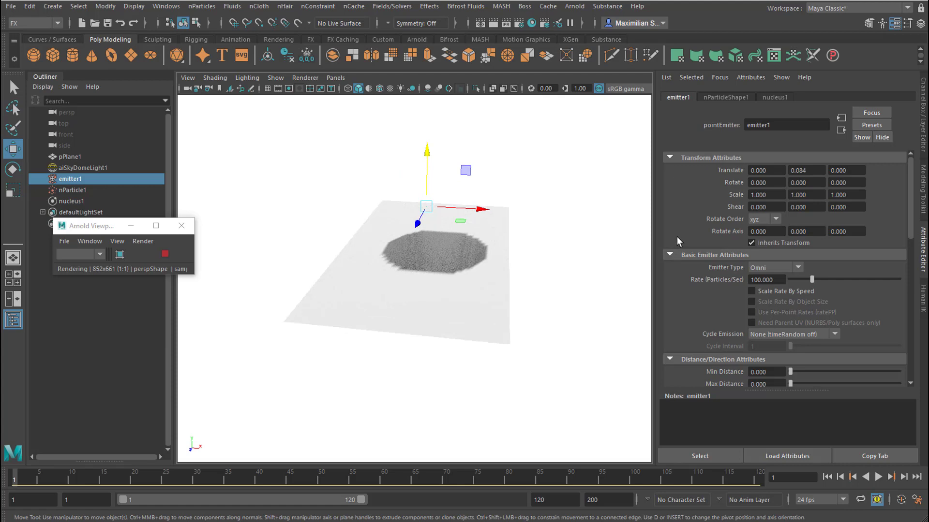
# Set the nParticle shape's Particle Render Type to Spheres in its shading attributes
pyautogui.click(725, 97)
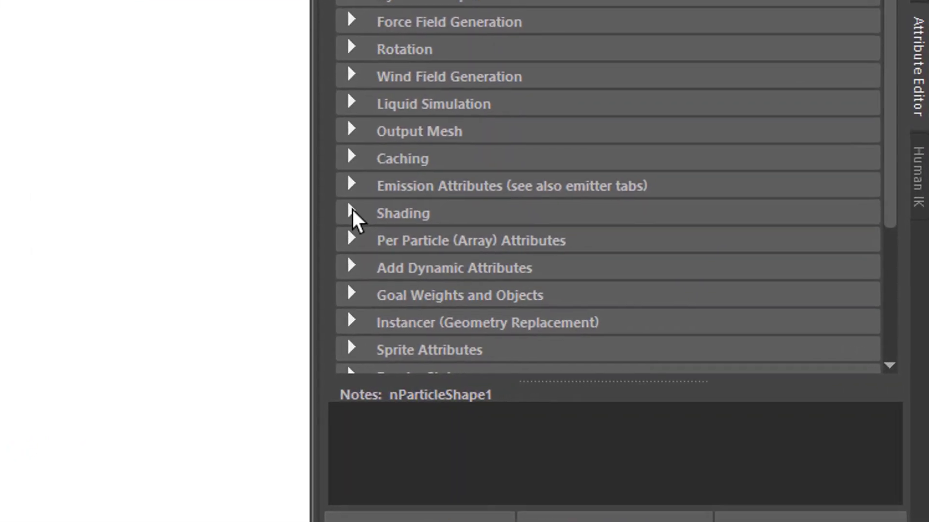
pyautogui.click(353, 213)
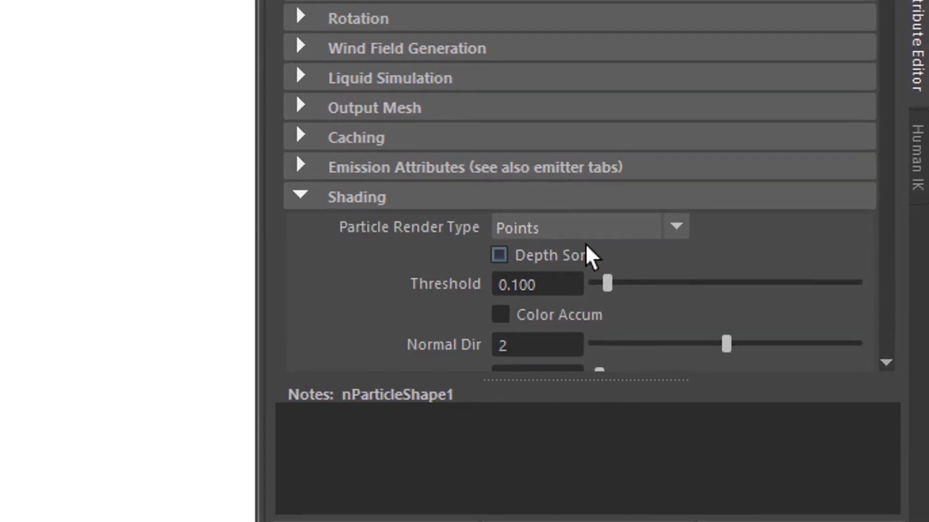
pyautogui.click(679, 231)
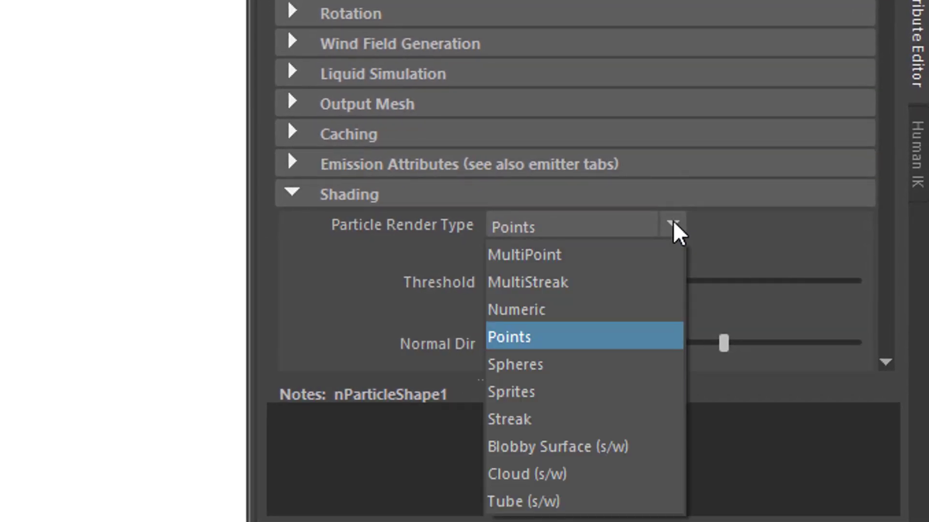
pyautogui.click(615, 370)
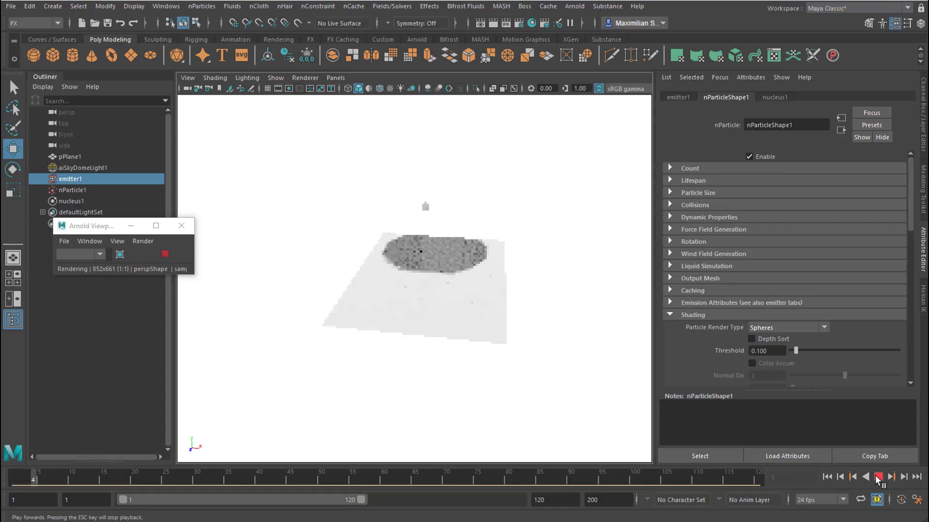
# Play the particle simulation and examine from below and above how the spheres meet the displaced hole
pyautogui.moveTo(516, 366)
pyautogui.keyDown('alt'); pyautogui.mouseDown()
pyautogui.moveTo(425, 373)
pyautogui.moveTo(427, 363)
pyautogui.moveTo(517, 363)
pyautogui.mouseUp(); pyautogui.keyUp('alt')
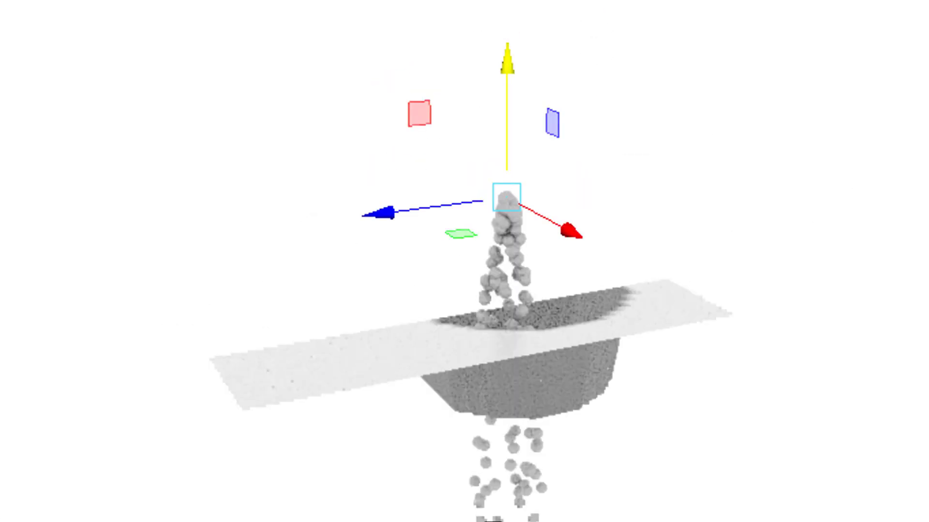
pyautogui.keyDown('alt'); pyautogui.moveTo(600, 348); pyautogui.dragTo(600, 440); pyautogui.keyUp('alt')
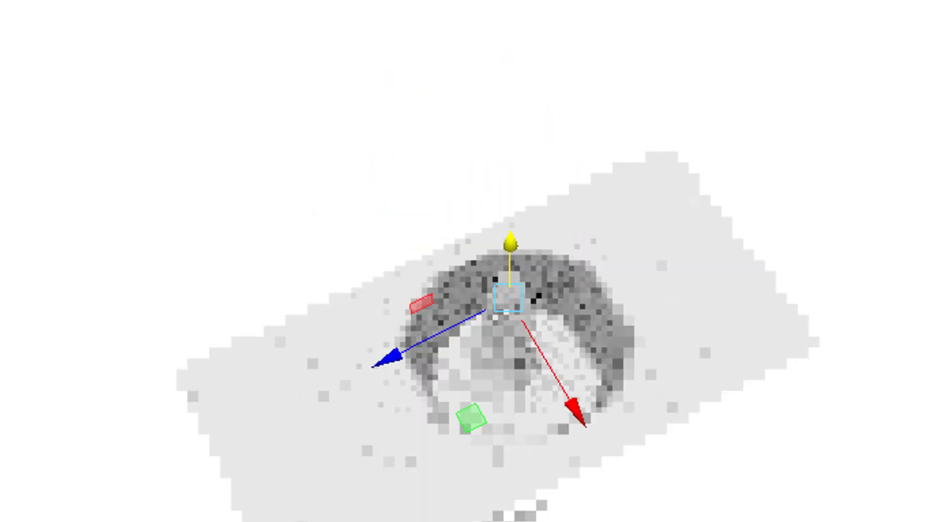
pyautogui.keyDown('alt'); pyautogui.moveTo(599, 440); pyautogui.dragTo(630, 440, button='right'); pyautogui.keyUp('alt')
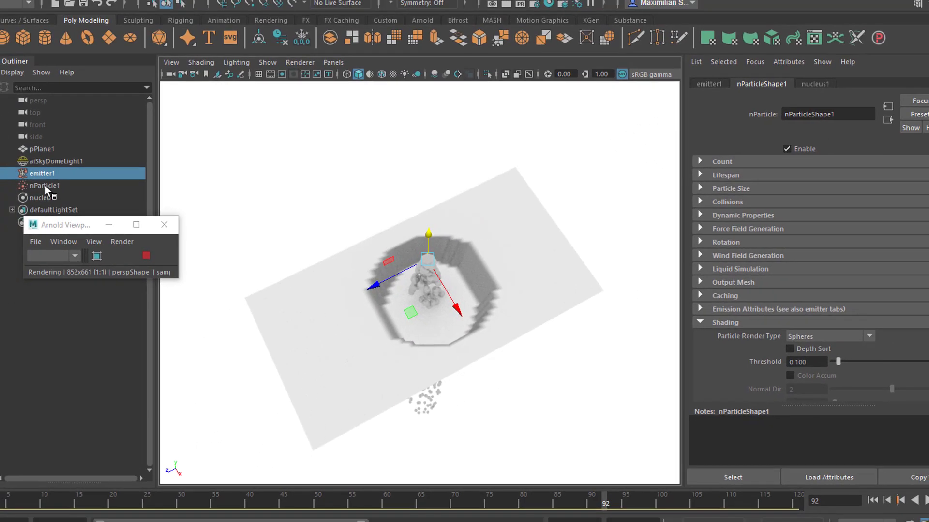
# Select the nParticle object and close the floating Arnold viewport window
pyautogui.click(45, 186)
pyautogui.moveTo(61, 225); pyautogui.dragTo(61, 308)
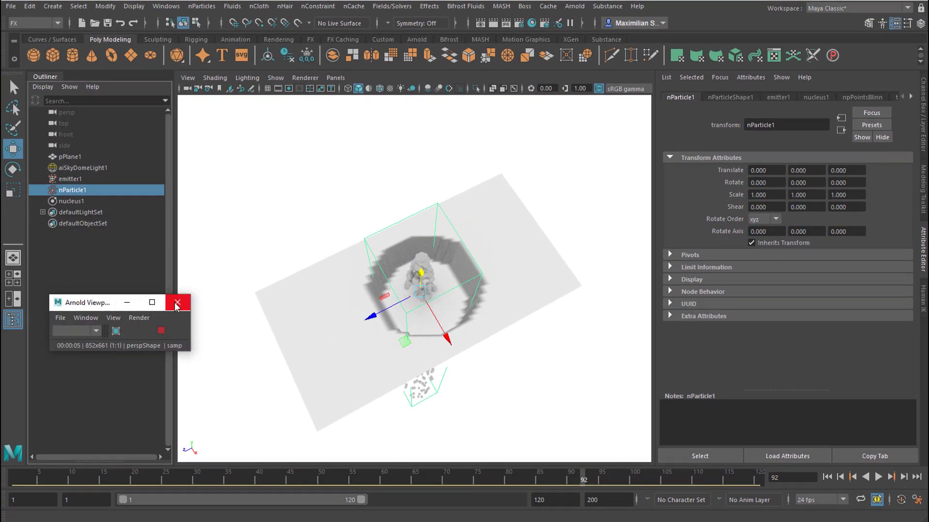
pyautogui.click(177, 304)
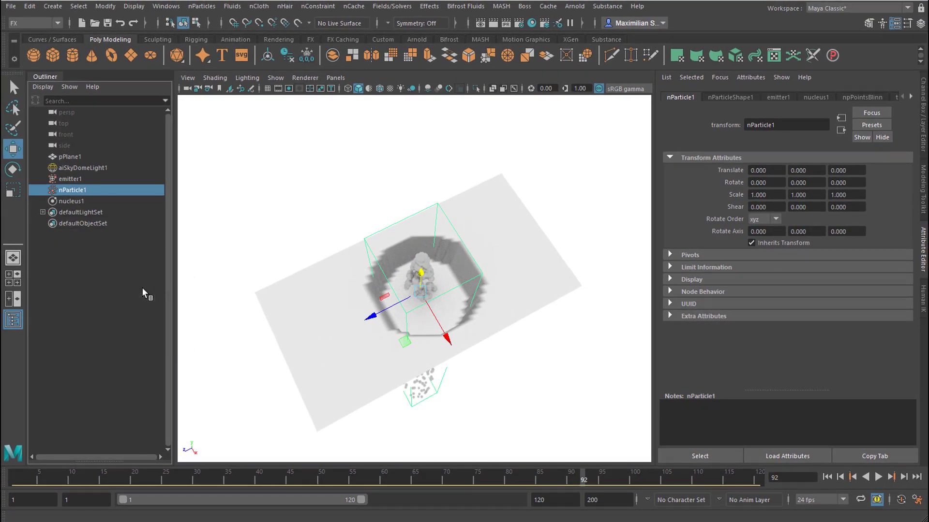
# Make the original plane pPlane1 a passive collider for the particles
pyautogui.keyDown('ctrl'); pyautogui.click(70, 157); pyautogui.keyUp('ctrl')
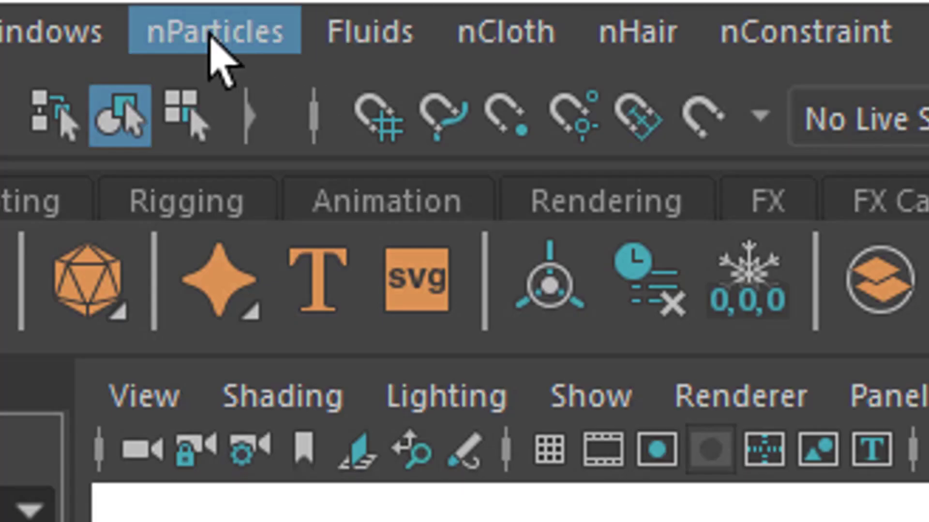
pyautogui.click(522, 46)
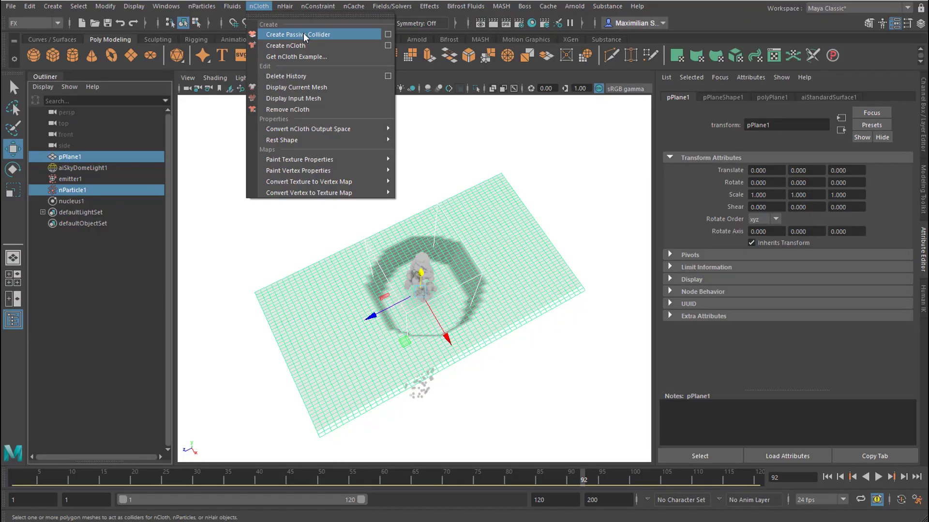
pyautogui.click(733, 171)
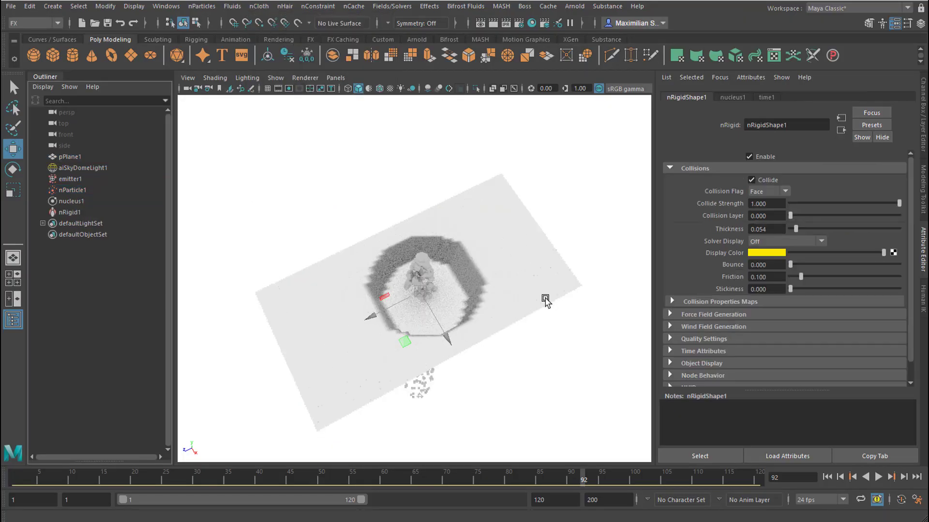
# Replay the simulation from the first frame and examine where the particles collide relative to the hole
pyautogui.click(829, 477)
pyautogui.click(881, 477)
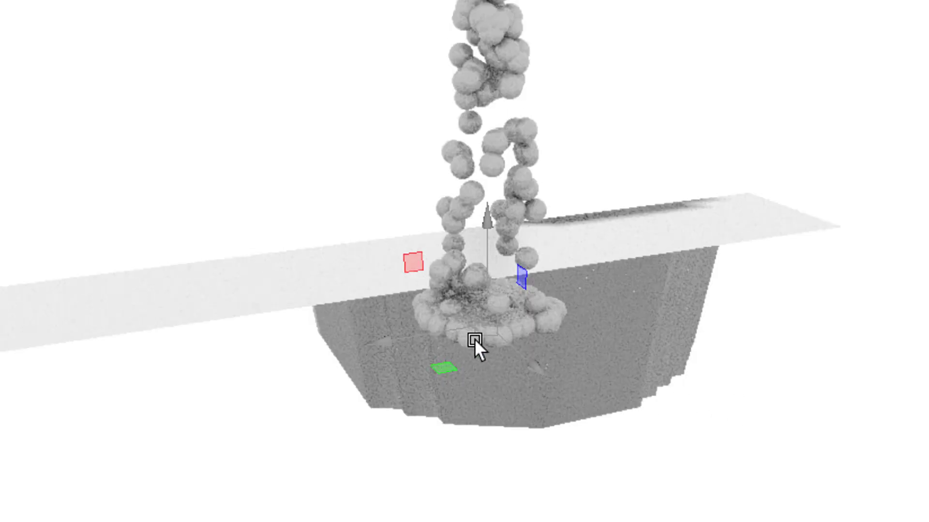
pyautogui.keyDown('alt'); pyautogui.moveTo(555, 366); pyautogui.dragTo(787, 449); pyautogui.keyUp('alt')
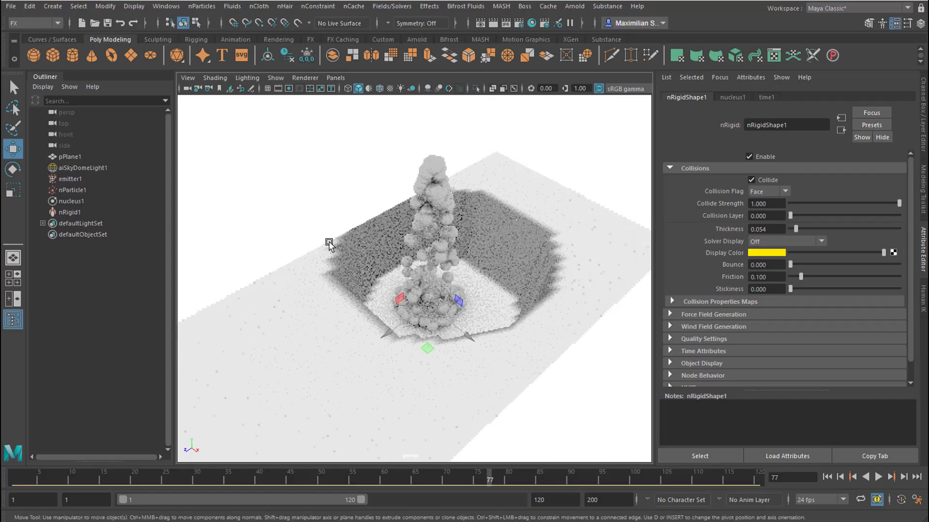
# Switch the viewport renderer to Viewport 2.0, play the simulation over a 600-frame range and return to the start
pyautogui.click(304, 76)
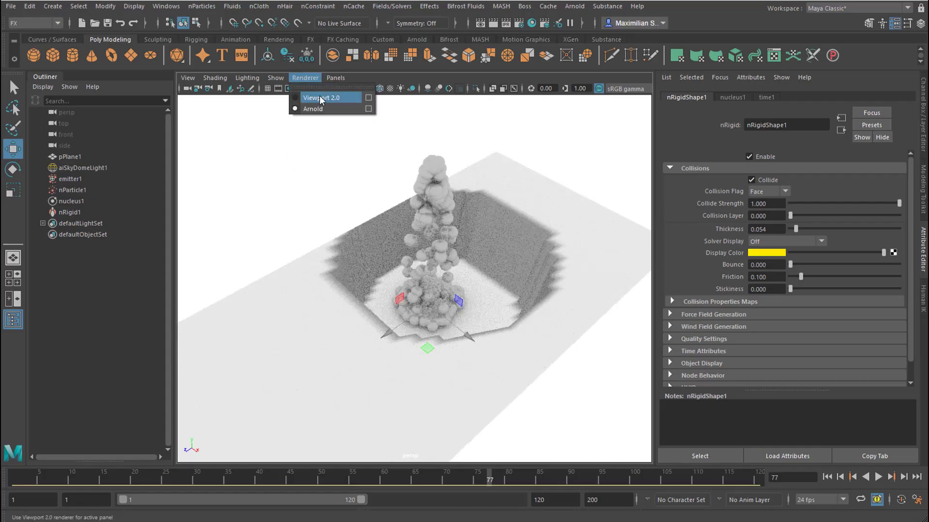
pyautogui.click(319, 94)
pyautogui.moveTo(435, 310)
pyautogui.keyDown('alt'); pyautogui.mouseDown()
pyautogui.moveTo(464, 323)
pyautogui.moveTo(447, 313)
pyautogui.moveTo(442, 344)
pyautogui.mouseUp(); pyautogui.keyUp('alt')
pyautogui.click(879, 477)
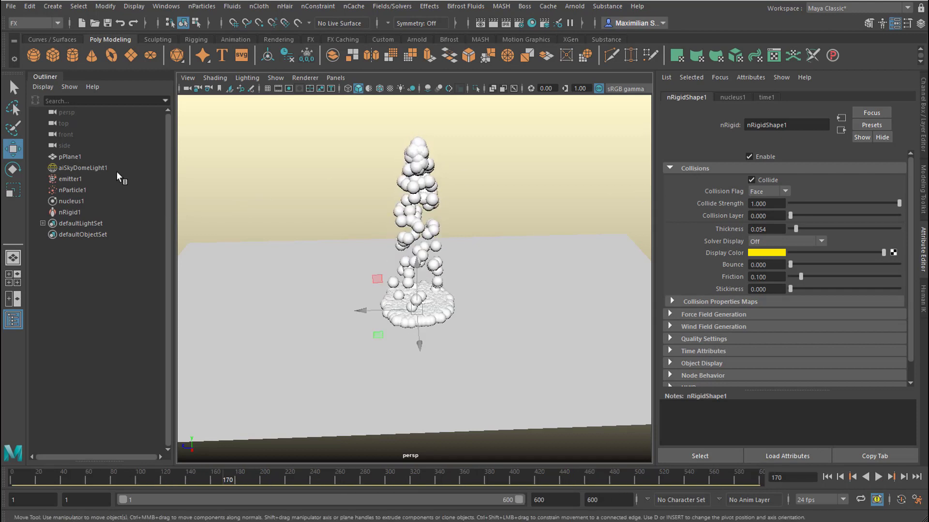
pyautogui.click(827, 477)
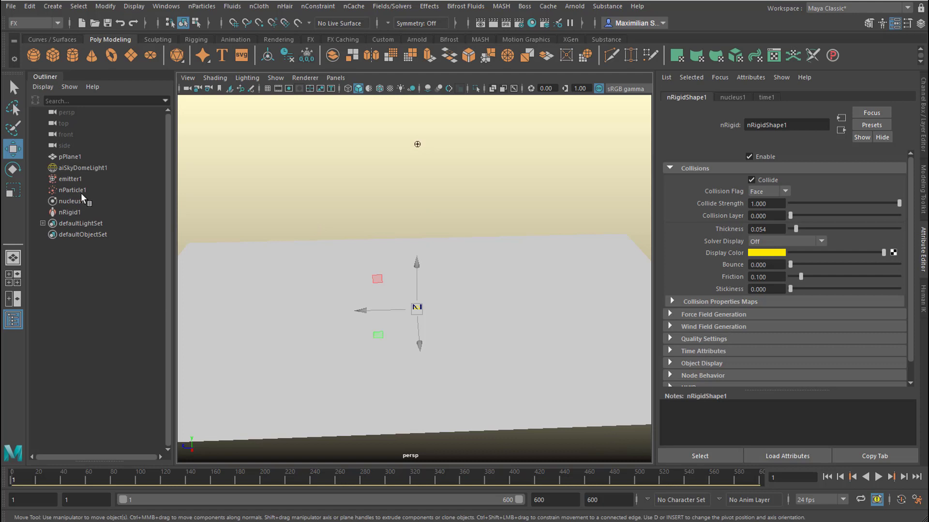
# Set the emitter's Min Distance to 0.515 and Max Distance to 1.340, and replay the simulation to check the spread
pyautogui.click(73, 179)
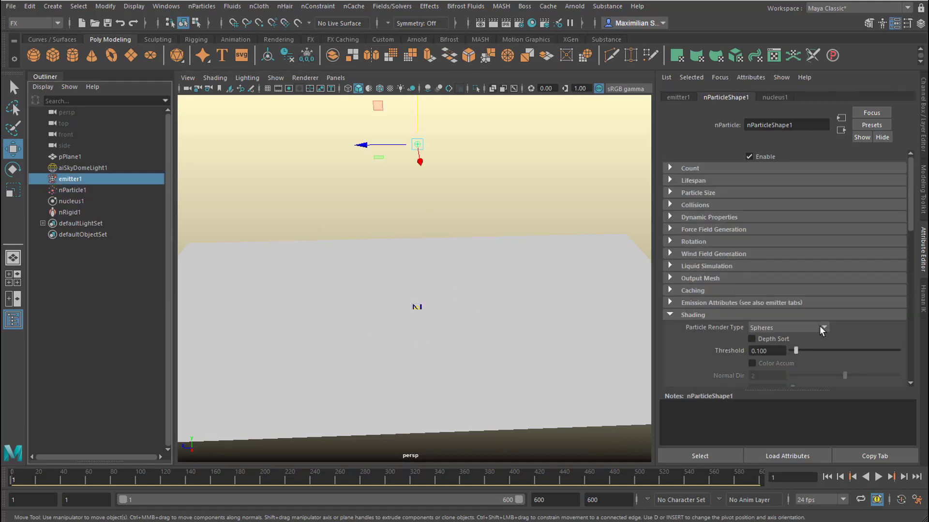
pyautogui.click(675, 314)
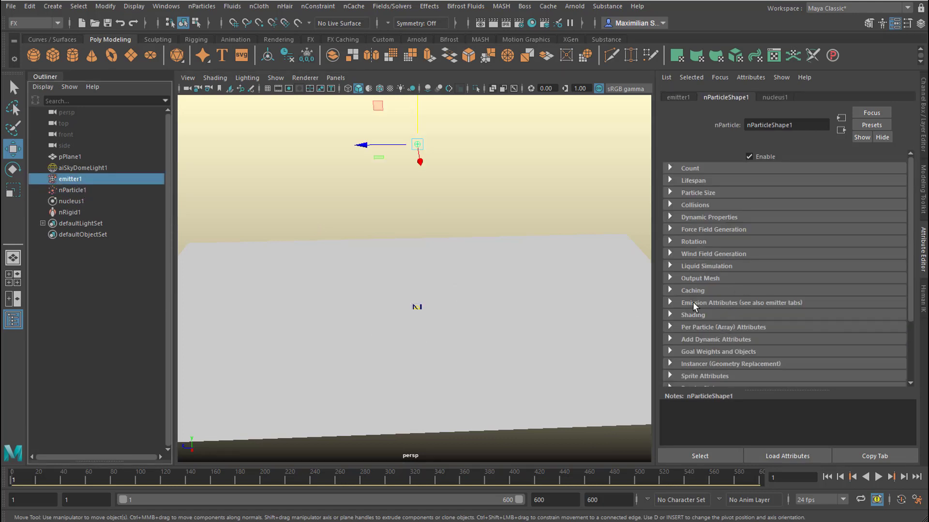
pyautogui.click(677, 97)
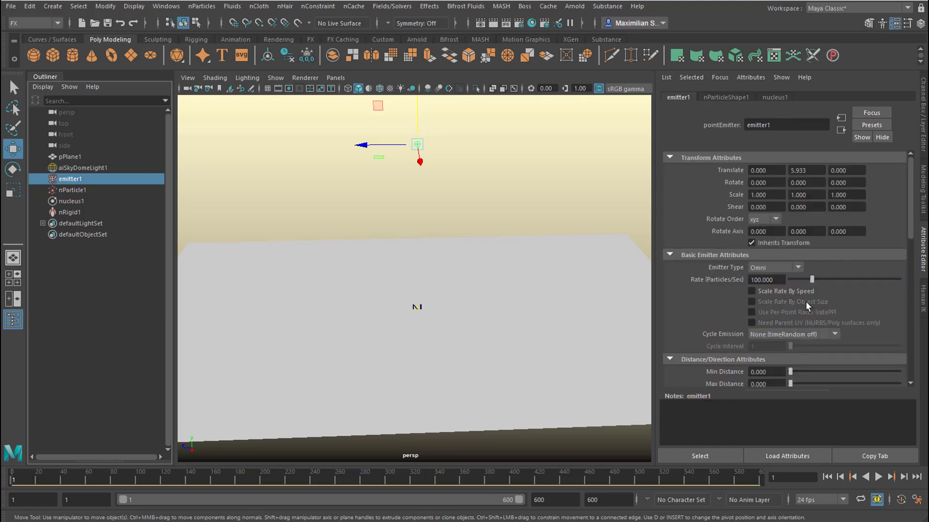
pyautogui.scroll(-1, 811, 296)
pyautogui.scroll(-1, 820, 298)
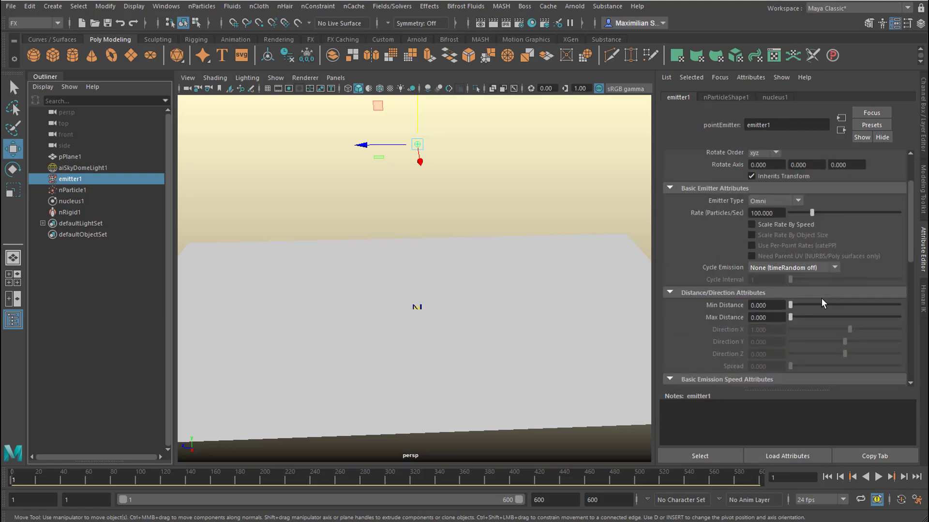
pyautogui.moveTo(790, 304); pyautogui.dragTo(795, 305)
pyautogui.moveTo(790, 317); pyautogui.dragTo(804, 317)
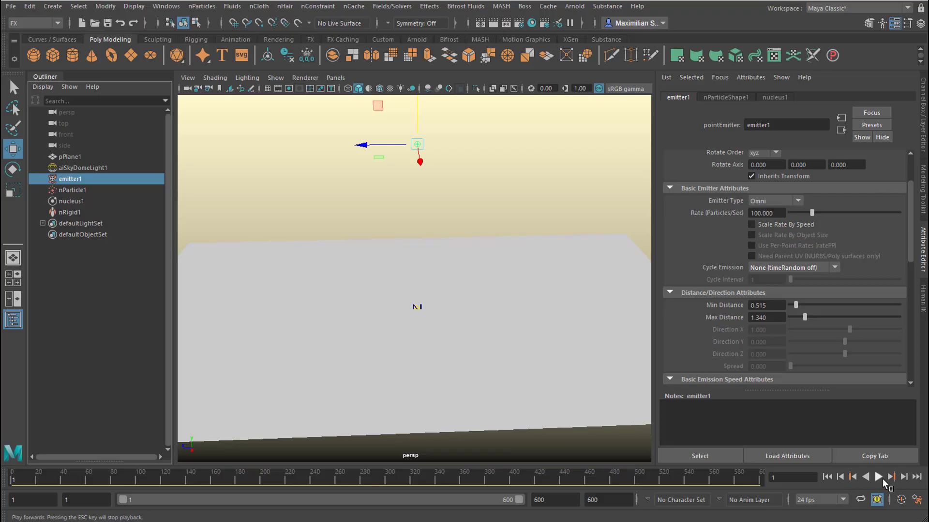
pyautogui.click(881, 479)
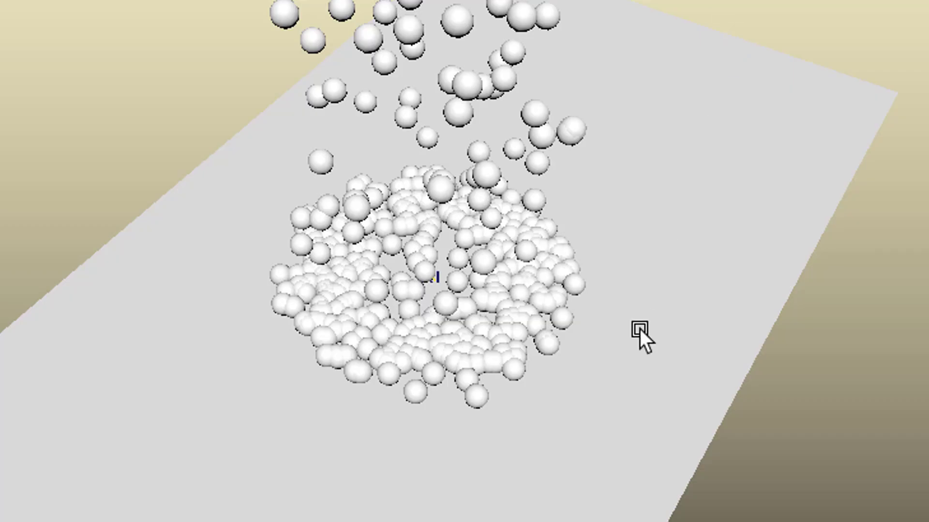
pyautogui.moveTo(640, 329)
pyautogui.keyDown('alt'); pyautogui.mouseDown()
pyautogui.moveTo(510, 245)
pyautogui.moveTo(707, 350)
pyautogui.mouseUp(); pyautogui.keyUp('alt')
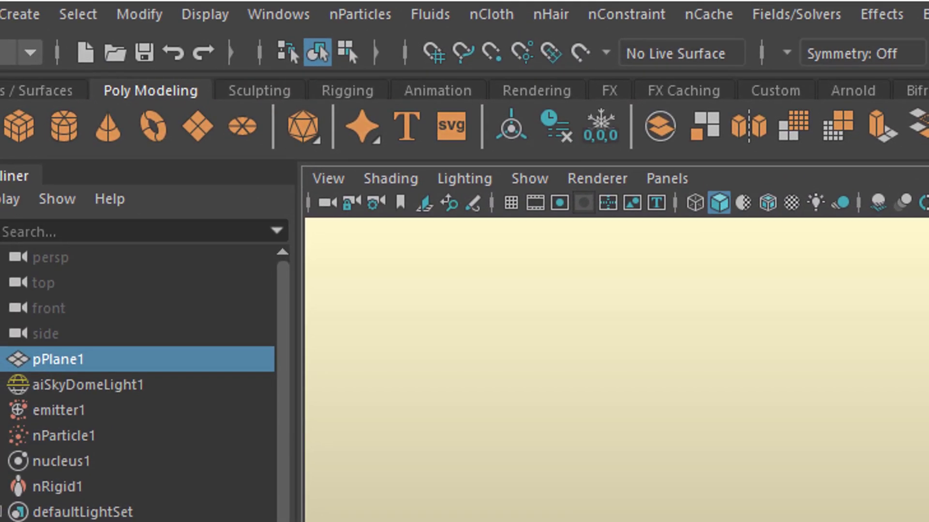
# Convert pPlane1's displacement to polygons without history and delete the original plane
pyautogui.click(139, 15)
pyautogui.moveTo(255, 460)
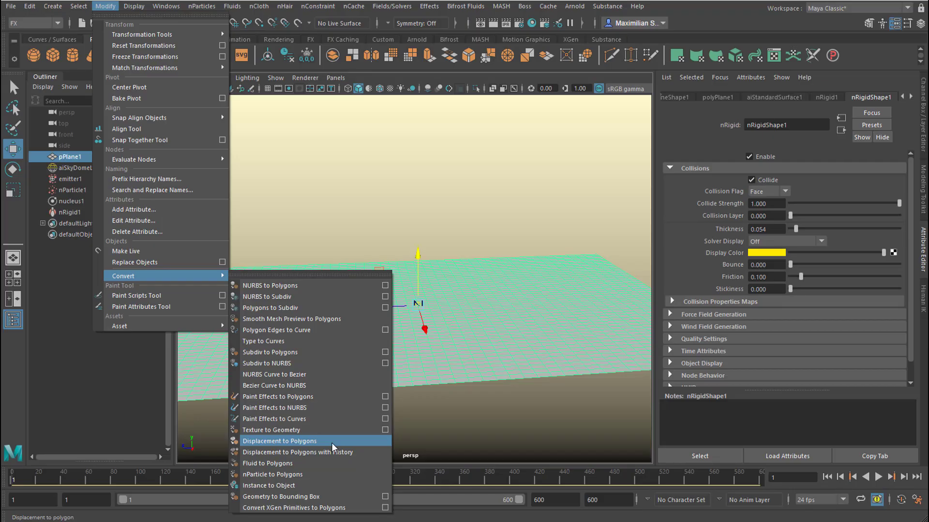
pyautogui.click(332, 441)
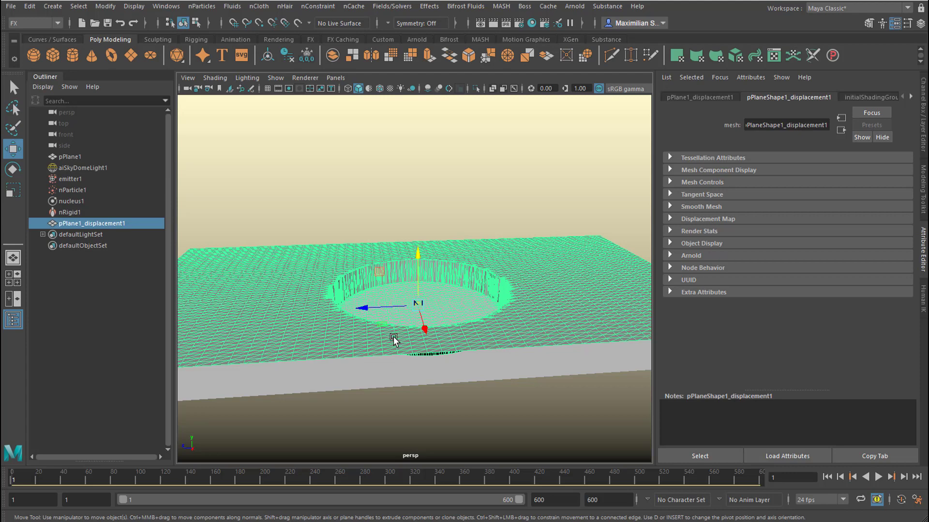
pyautogui.click(76, 155)
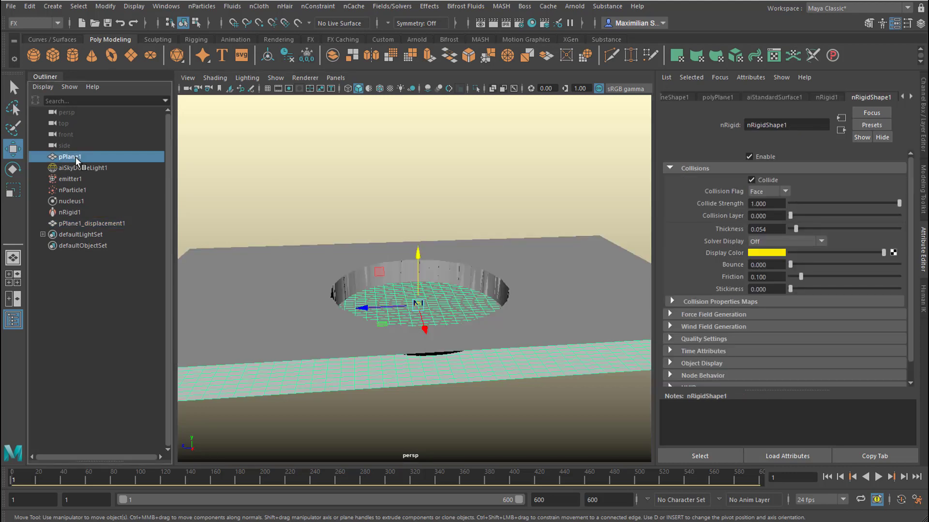
pyautogui.press('Delete')
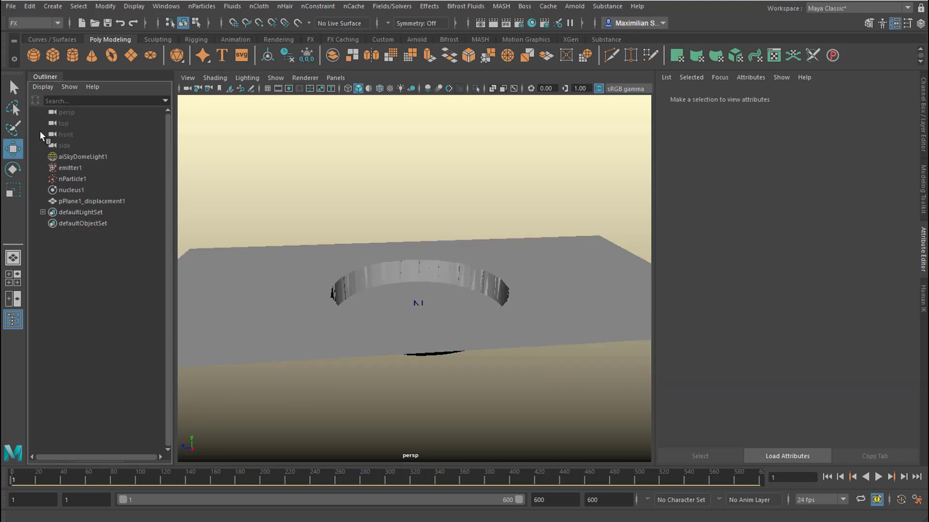
# Make the converted displacement mesh a passive collider, with the nParticle object selected along with it
pyautogui.click(105, 203)
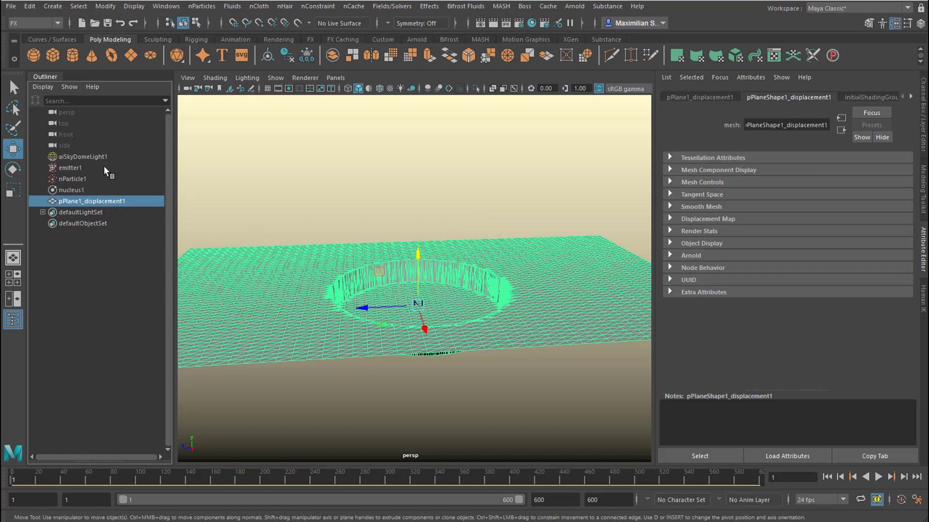
pyautogui.keyDown('ctrl'); pyautogui.click(79, 178); pyautogui.keyUp('ctrl')
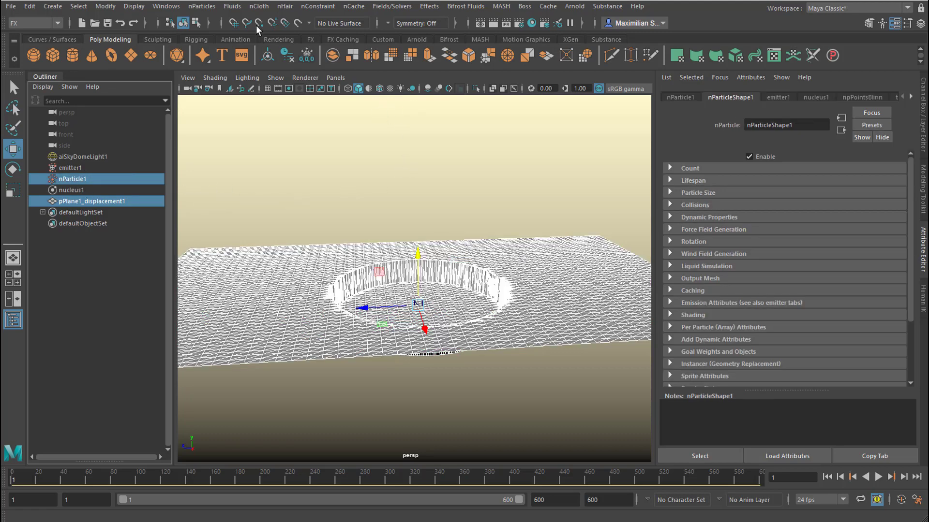
pyautogui.click(265, 8)
pyautogui.click(265, 9)
pyautogui.click(267, 9)
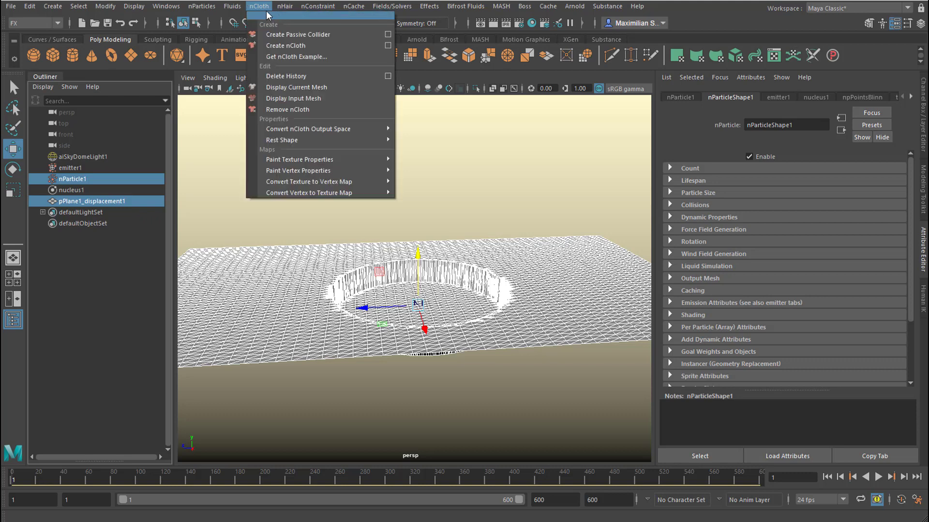
pyautogui.click(282, 35)
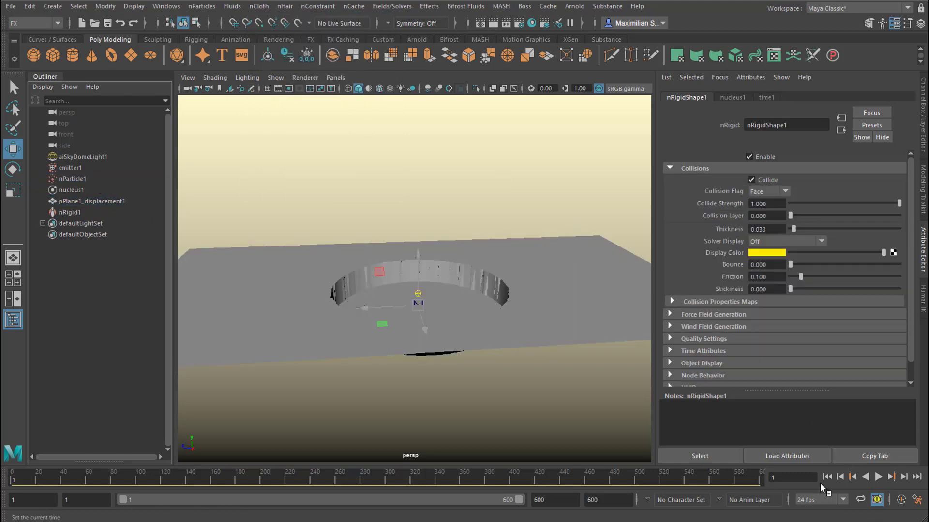
# Play and stop the simulation, and check from a higher angle how the particles fill the hole
pyautogui.click(878, 477)
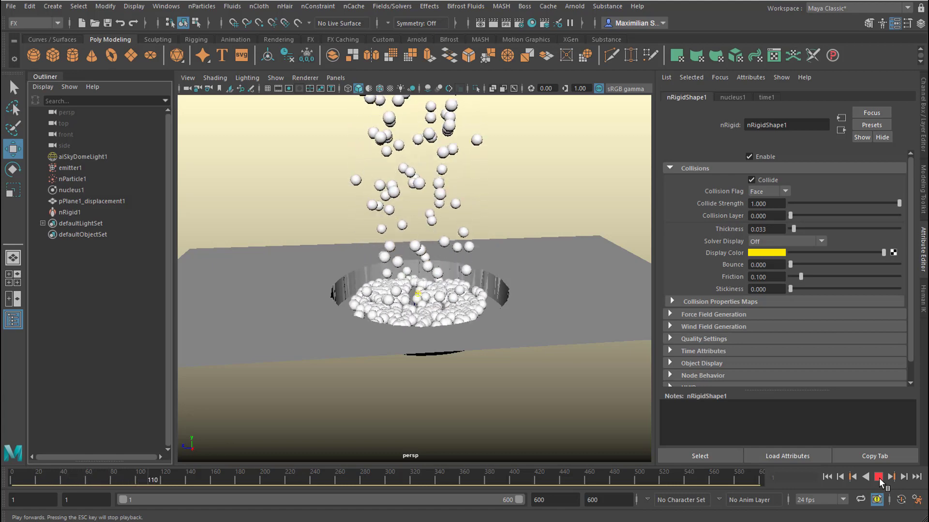
pyautogui.click(879, 478)
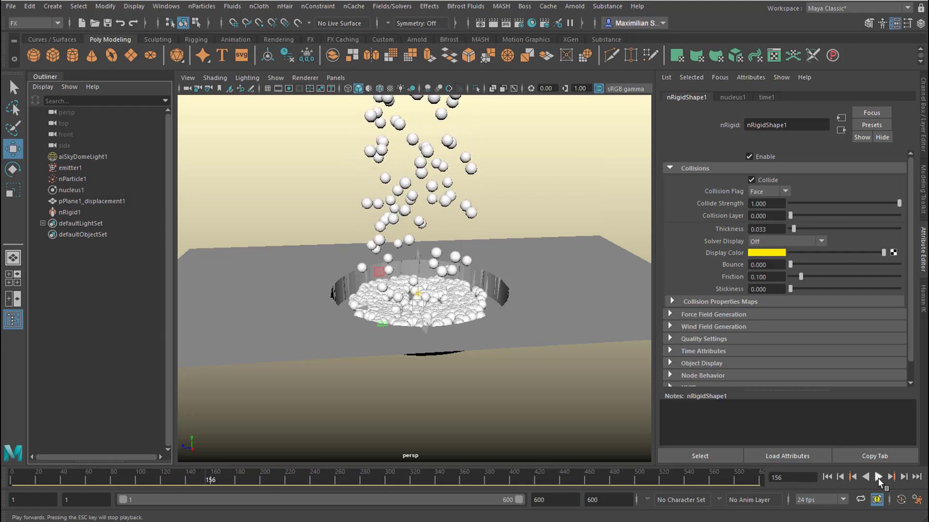
pyautogui.moveTo(511, 338)
pyautogui.keyDown('alt'); pyautogui.mouseDown()
pyautogui.moveTo(522, 313)
pyautogui.moveTo(522, 344)
pyautogui.mouseUp(); pyautogui.keyUp('alt')
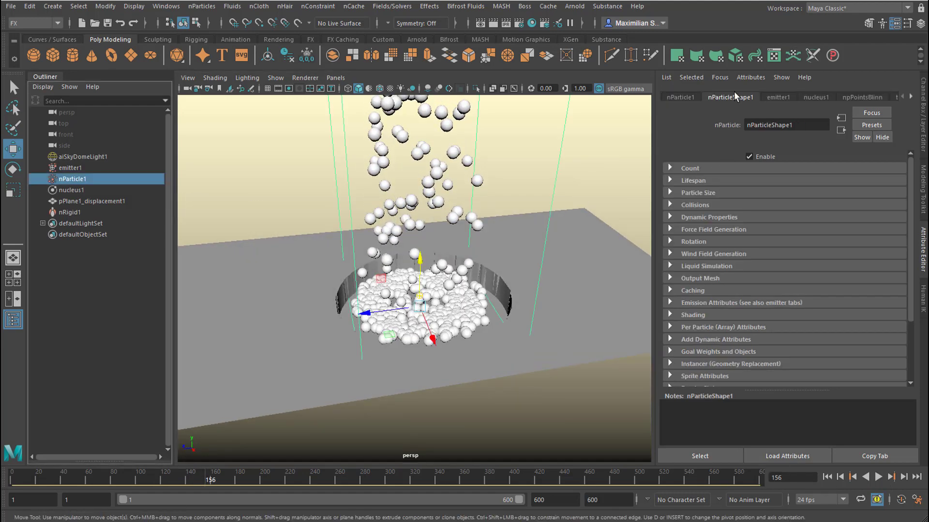
# Set the nParticle radius to 0.400 in nParticleShape1 and replay the simulation from the start to check the larger particles
pyautogui.click(778, 96)
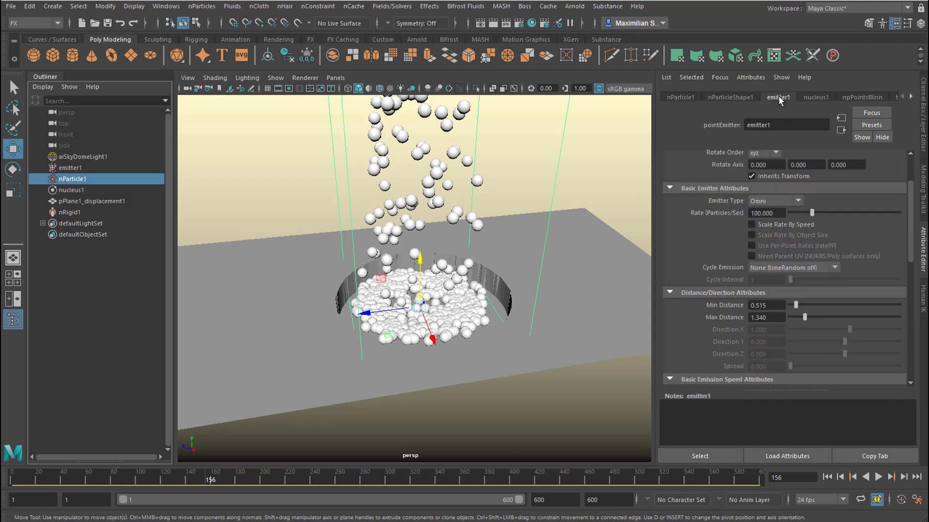
pyautogui.click(718, 97)
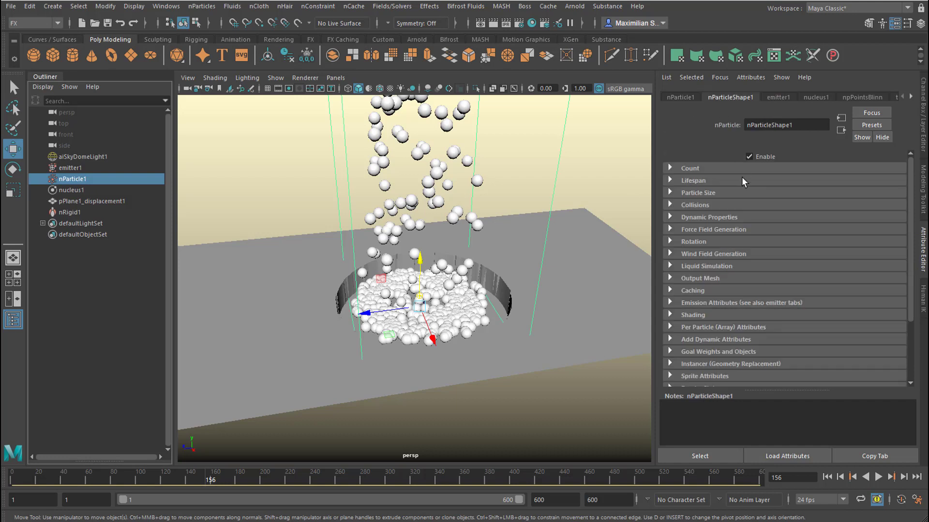
pyautogui.click(670, 193)
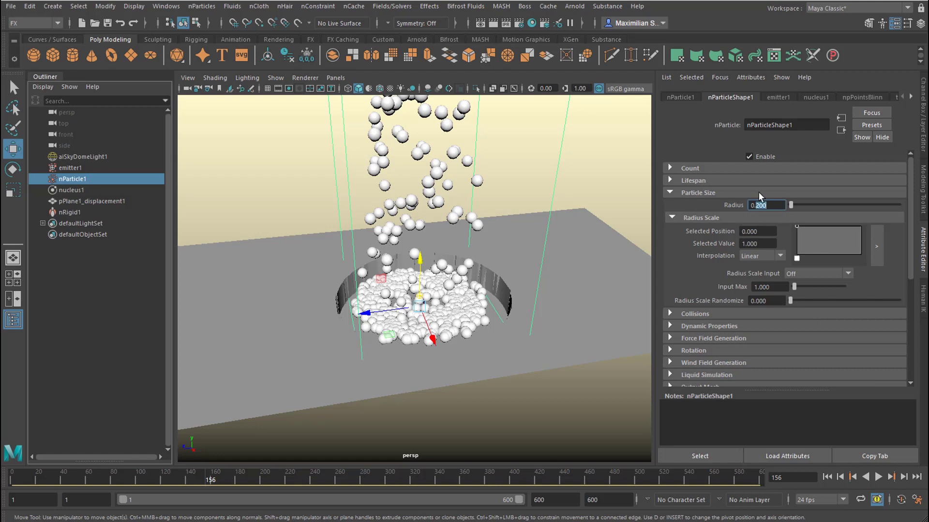
pyautogui.write('4')
pyautogui.press('Return')
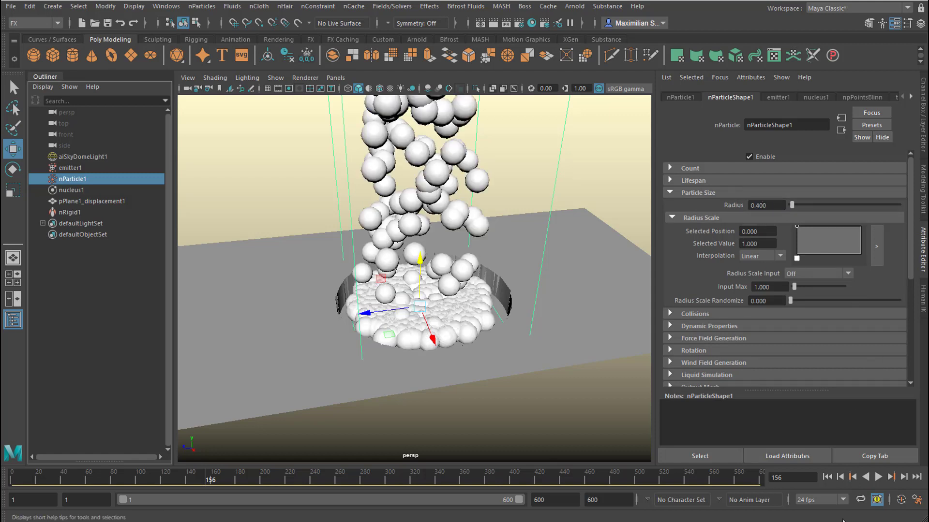
pyautogui.click(828, 477)
pyautogui.click(878, 477)
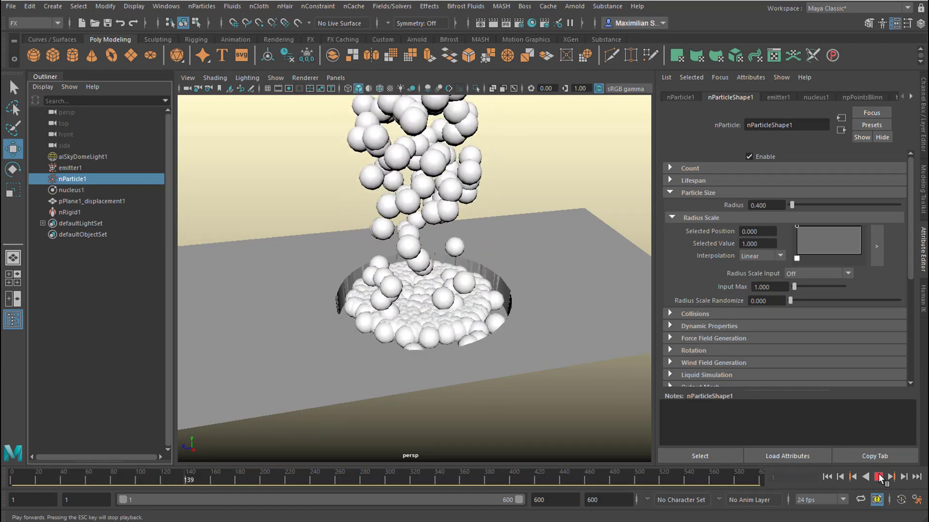
pyautogui.click(878, 477)
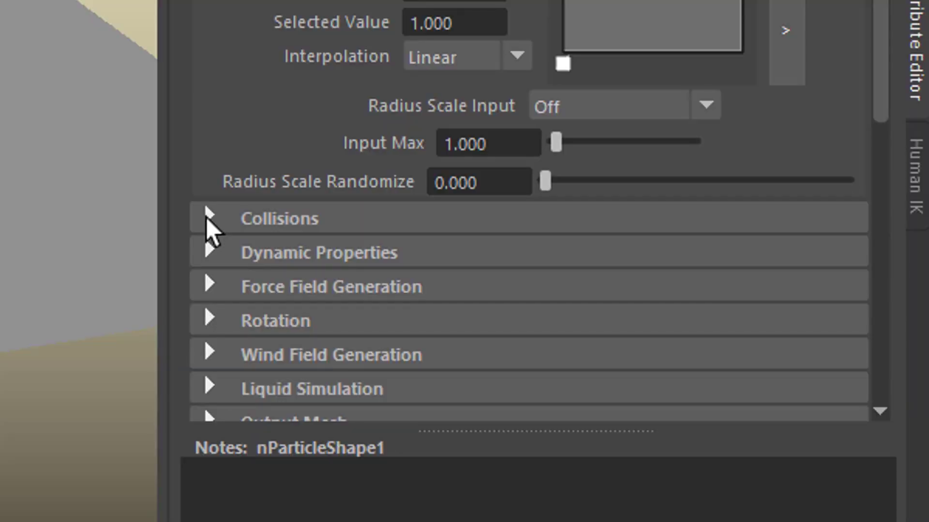
# Enable Self Collide for nParticleShape1, replay the simulation, and inspect the piled-up particles from another angle
pyautogui.click(209, 219)
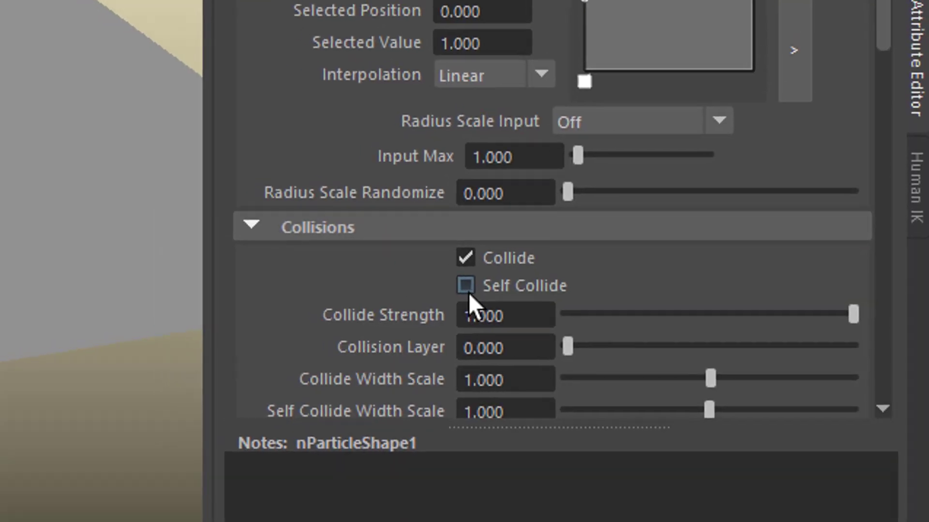
pyautogui.click(464, 287)
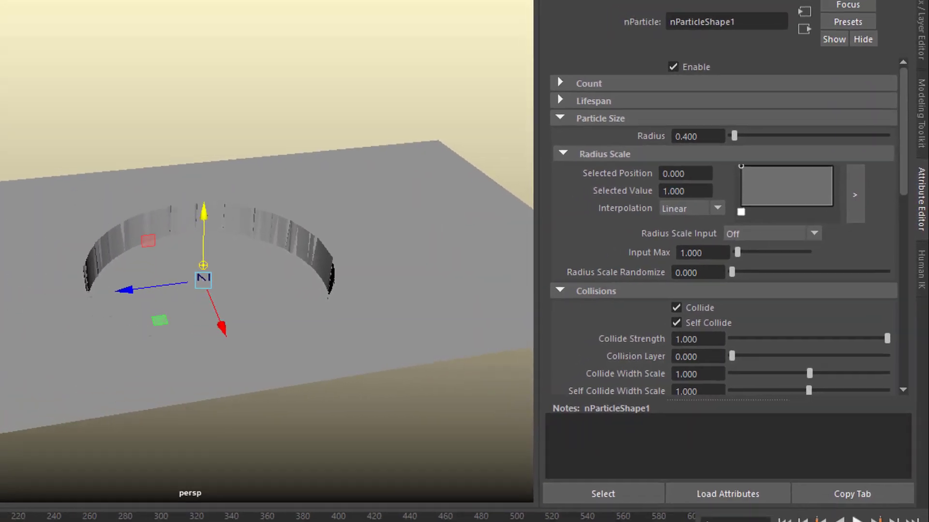
pyautogui.click(866, 504)
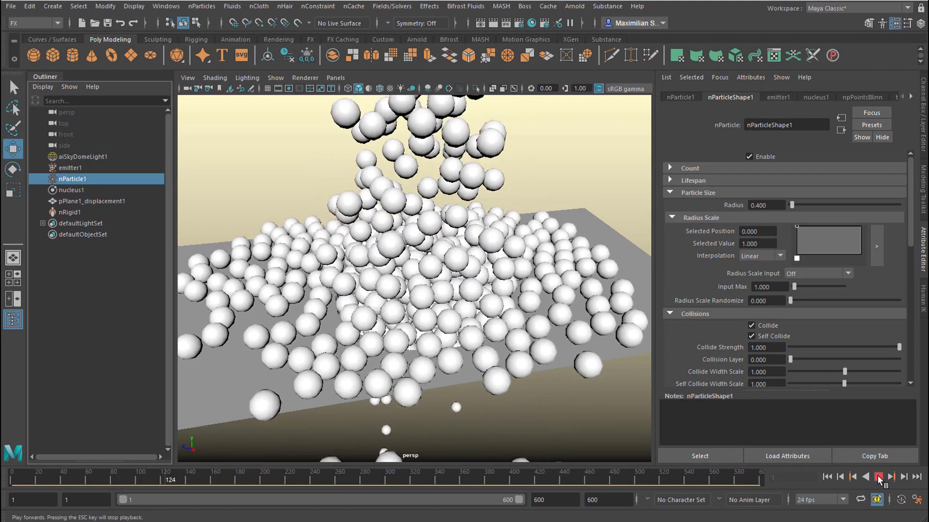
pyautogui.click(878, 477)
pyautogui.keyDown('alt'); pyautogui.moveTo(532, 338); pyautogui.dragTo(529, 358); pyautogui.keyUp('alt')
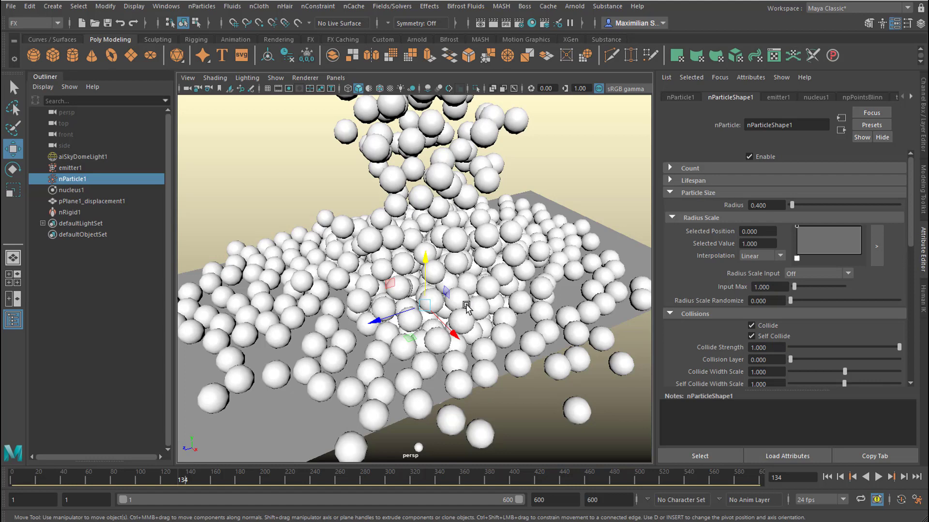
pyautogui.click(104, 9)
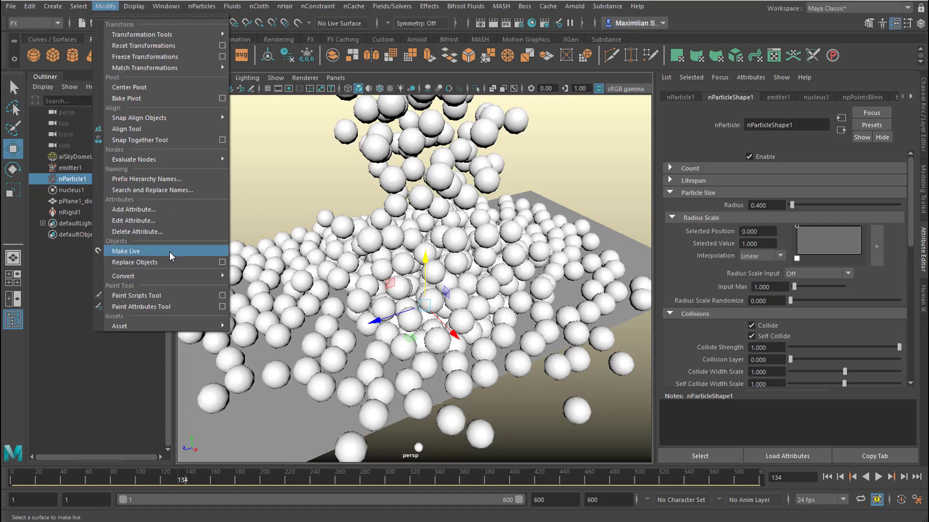
pyautogui.moveTo(169, 277)
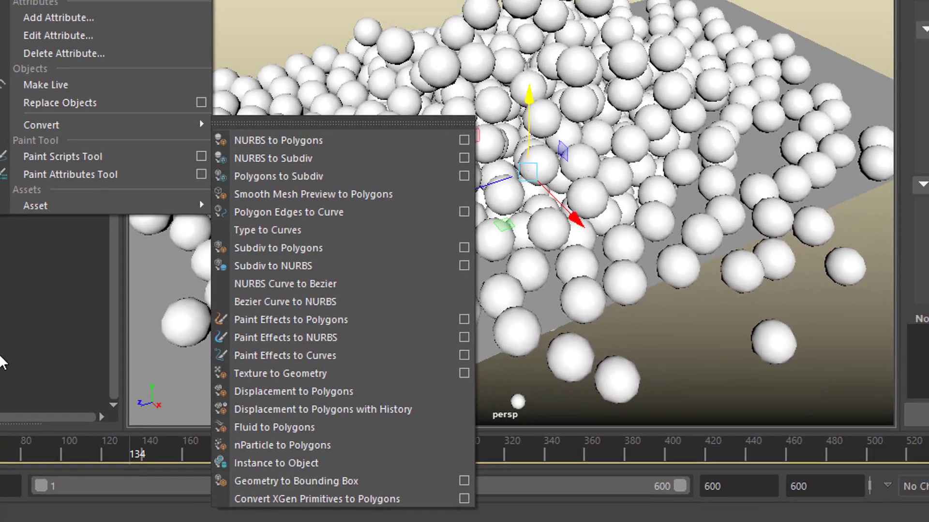
pyautogui.click(2, 357)
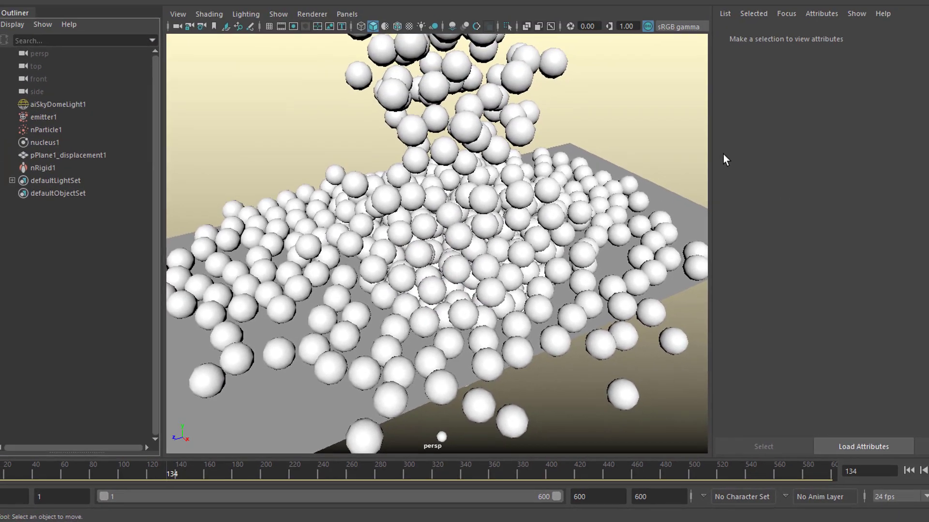